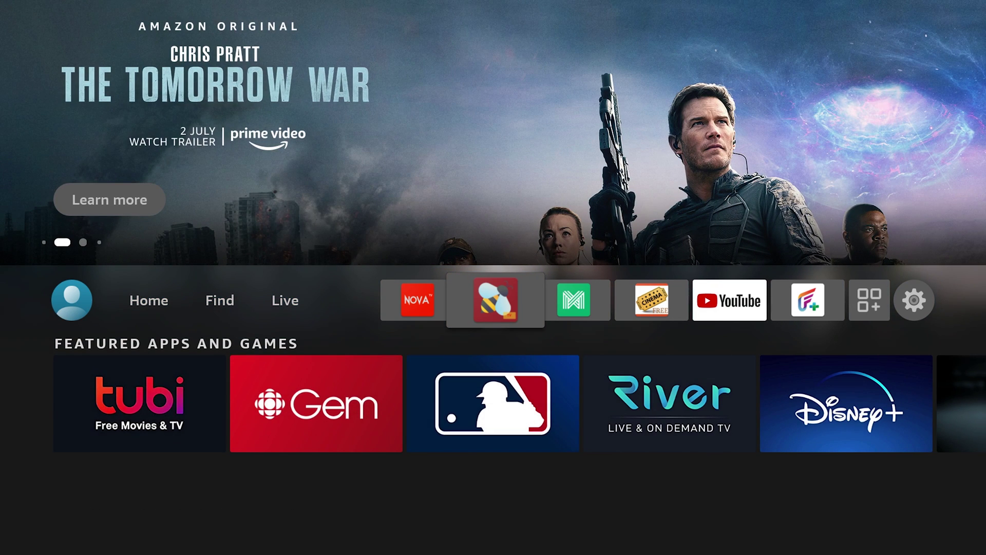
Launch the bee-logo BeeTV app from the Fire TV home screen apps row
key(Return)
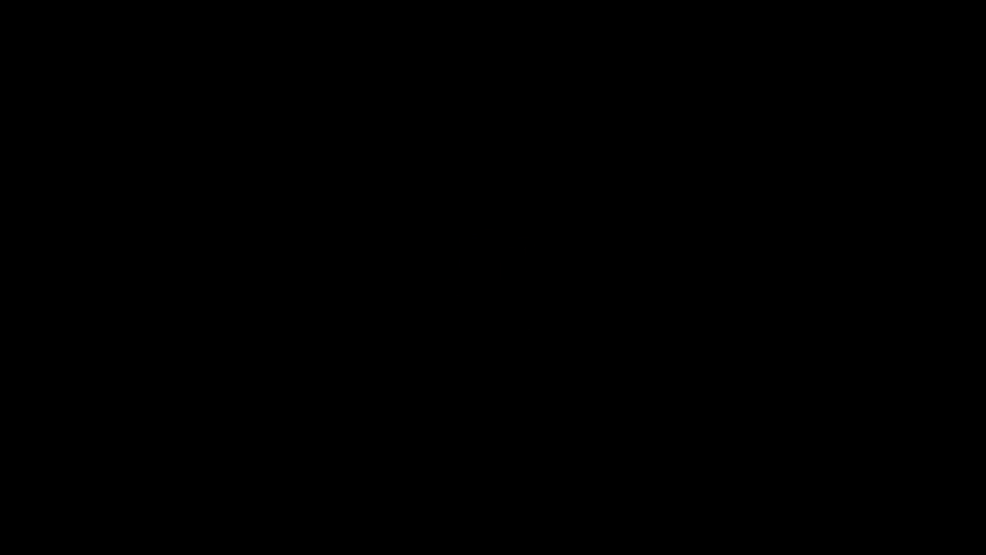
Install the BeeTV 2.8.5 update, relaunch the app, and dismiss the startup prompts
key(Right)
key(Return)
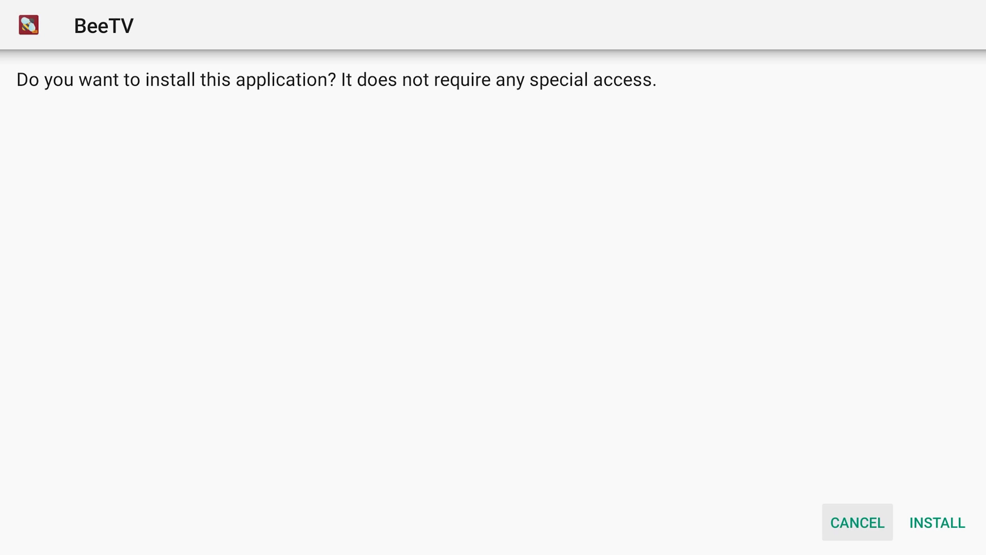
key(Right)
key(Return)
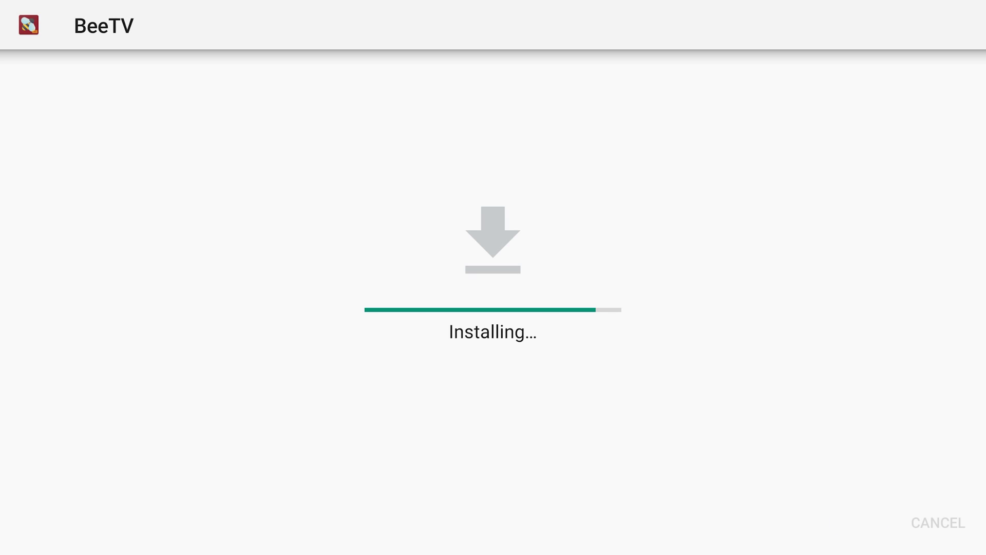
key(Right)
key(Return)
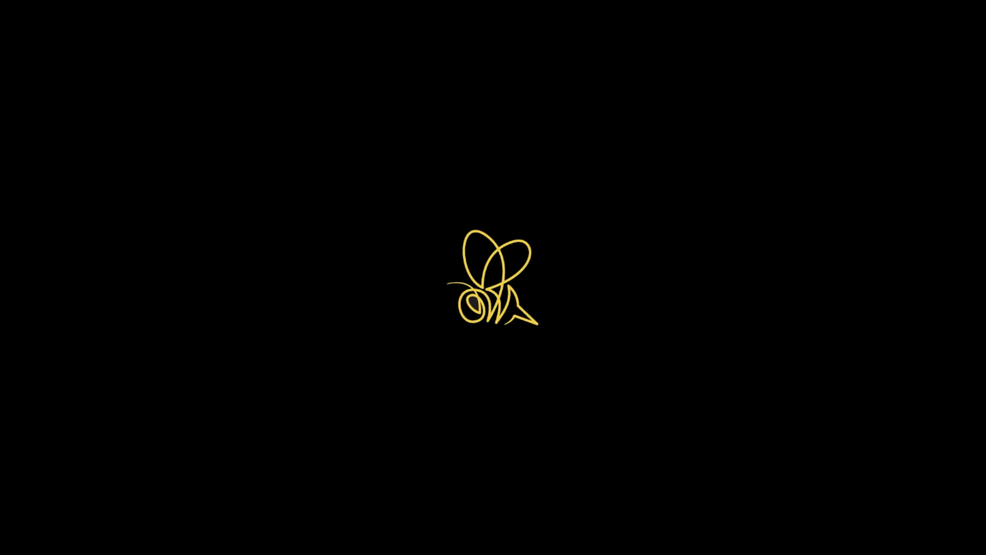
key(Return)
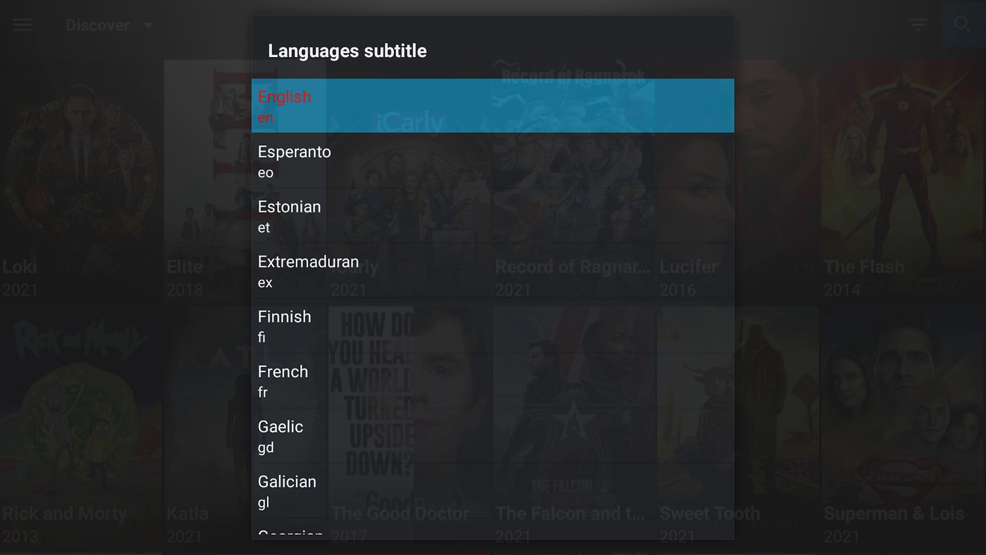
Choose English as the subtitle language
key(Return)
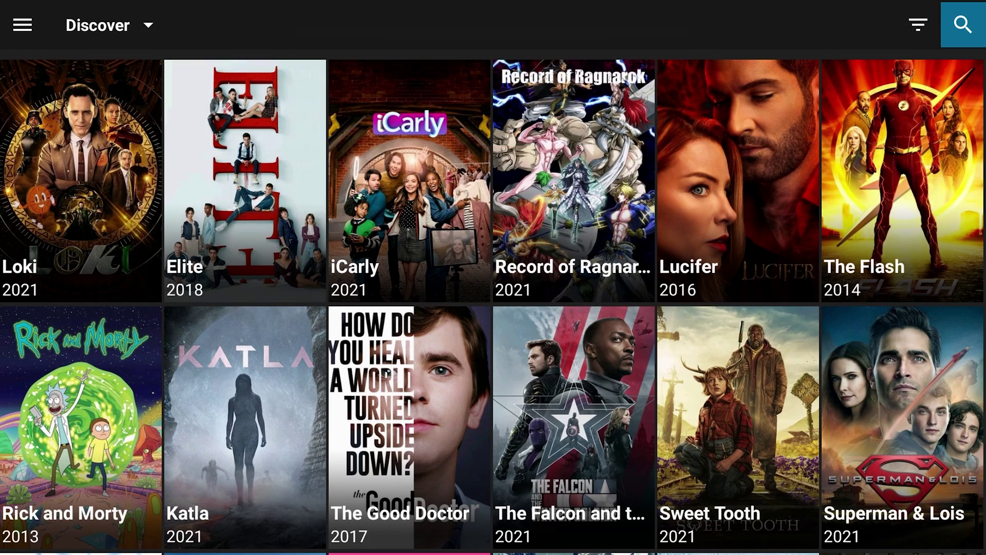
key(Left)
key(Left)
key(Left)
key(Return)
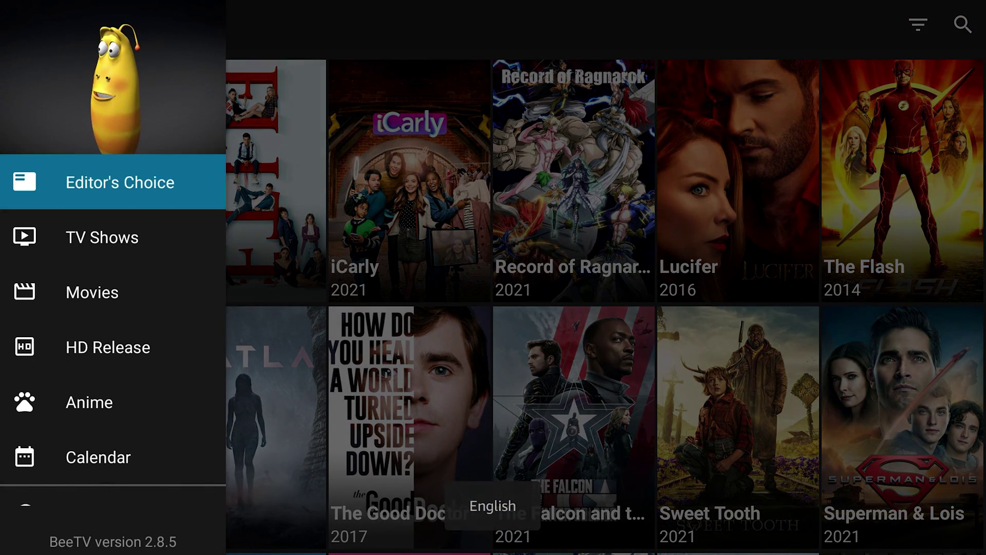
In Settings, set the default play action to Play with external video player, then return to Discover
key(Down)
key(Down)
key(Down)
key(Down)
key(Down)
key(Down)
key(Down)
key(Down)
key(Down)
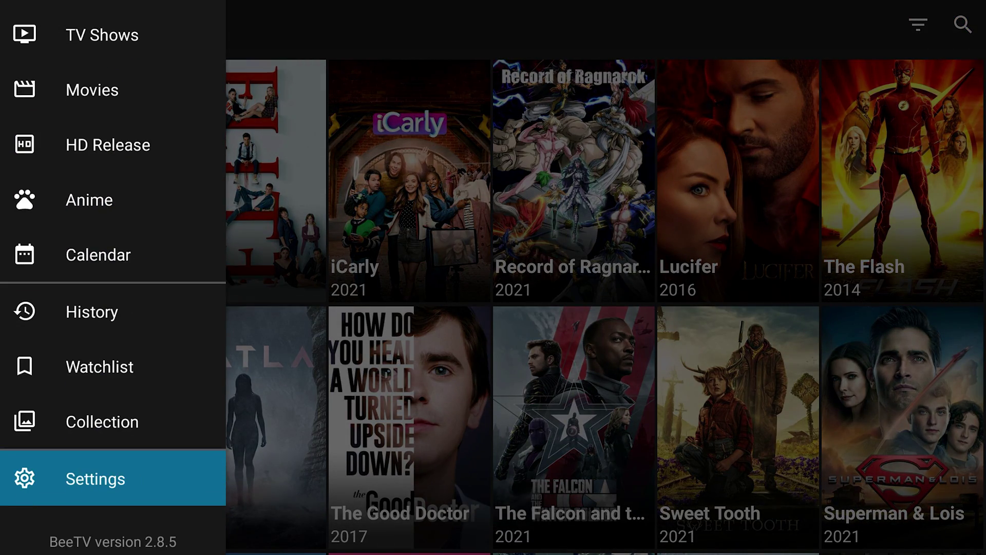
key(Escape)
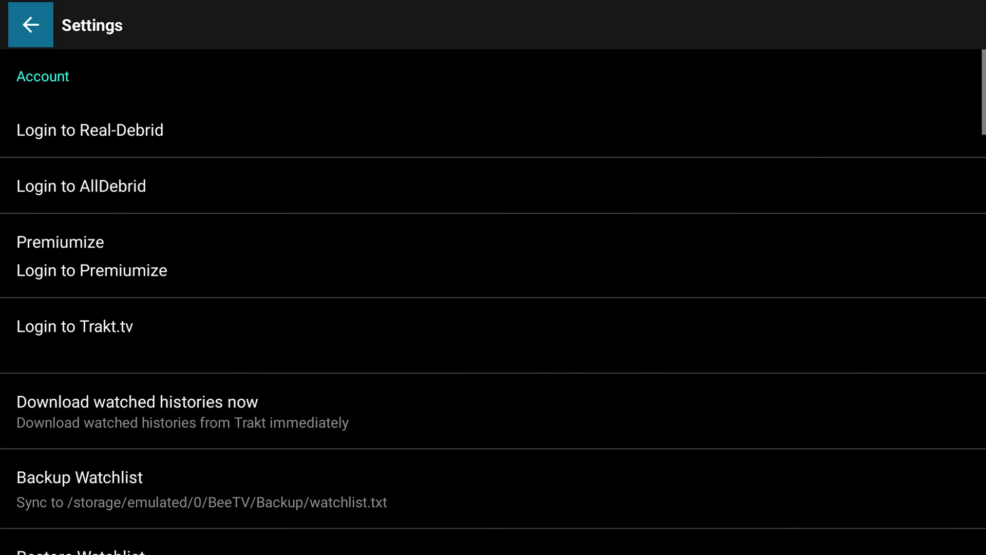
key(Down)
key(Down)
key(Down)
key(Down)
key(Down)
key(Down)
key(Down)
key(Down)
key(Down)
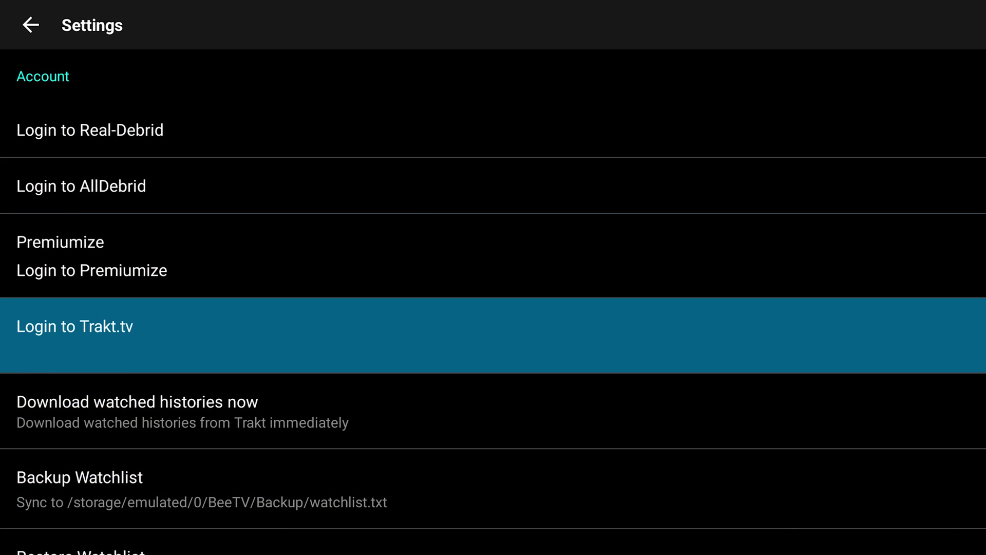
key(Down)
key(Down)
key(Down)
key(Down)
key(Down)
key(Down)
key(Down)
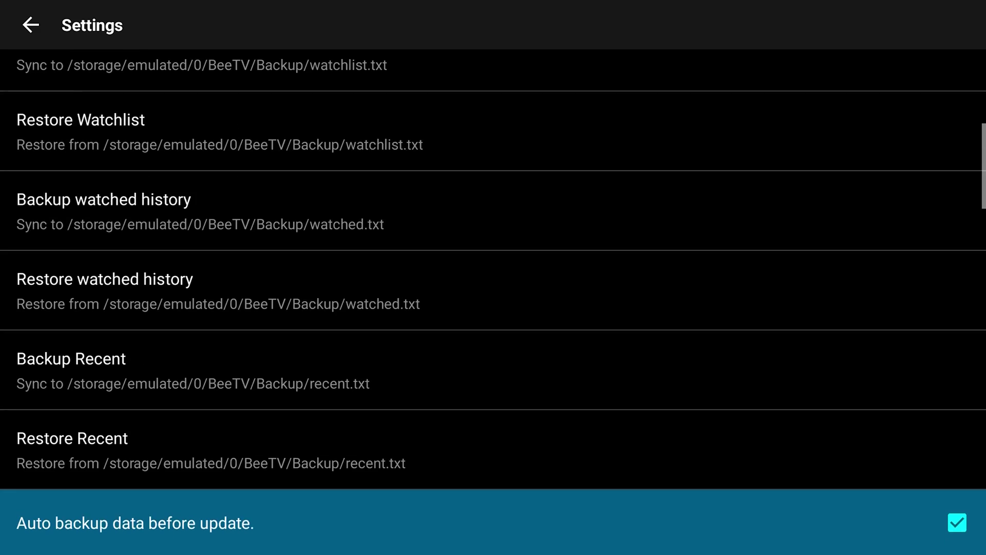
key(Down)
key(Down)
key(Down)
key(Down)
key(Down)
key(Down)
key(Down)
key(Down)
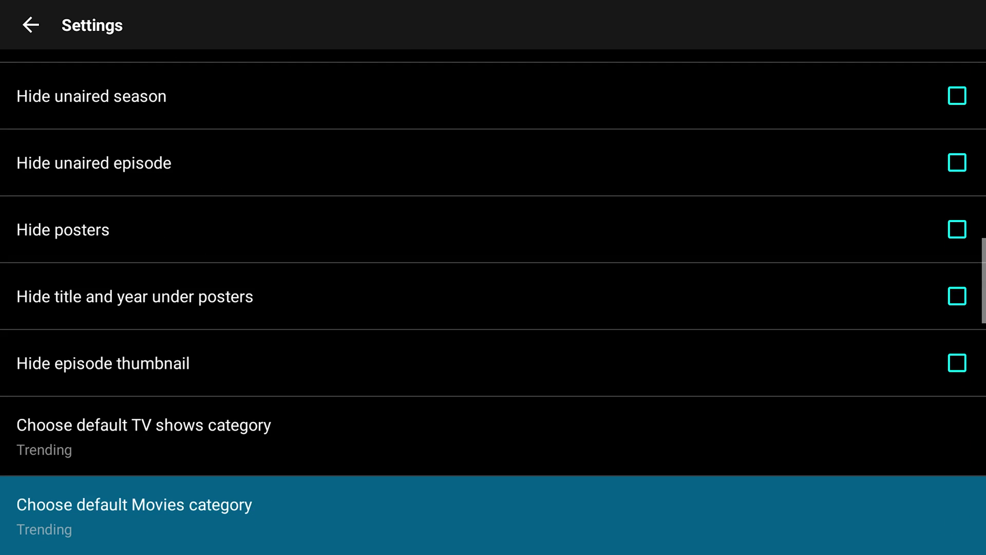
key(Down)
key(Up)
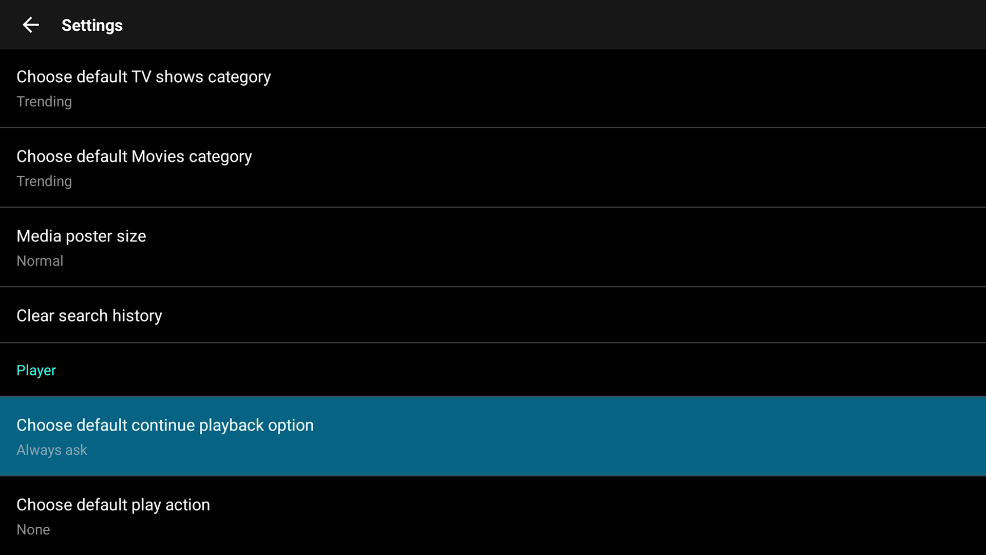
key(Down)
key(Return)
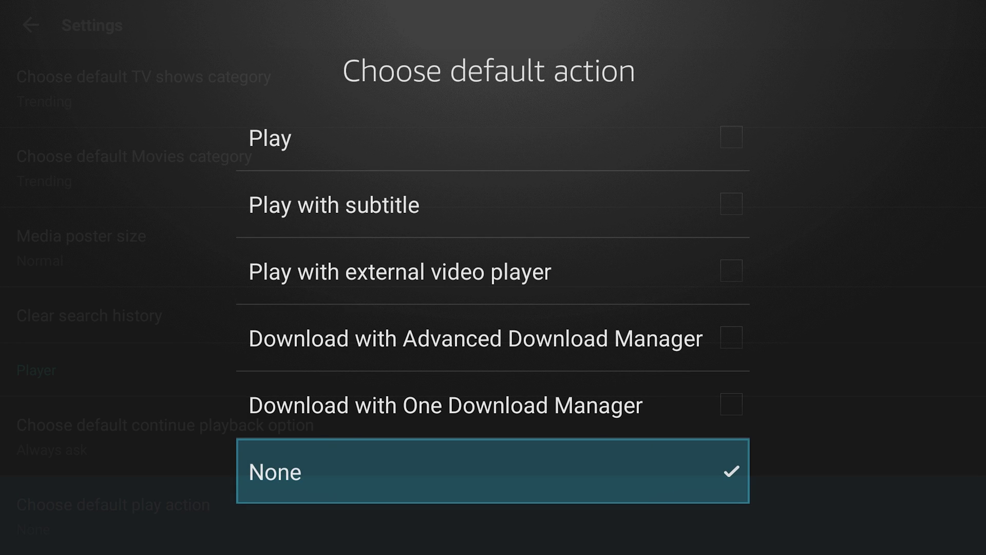
key(Up)
key(Up)
key(Up)
key(Return)
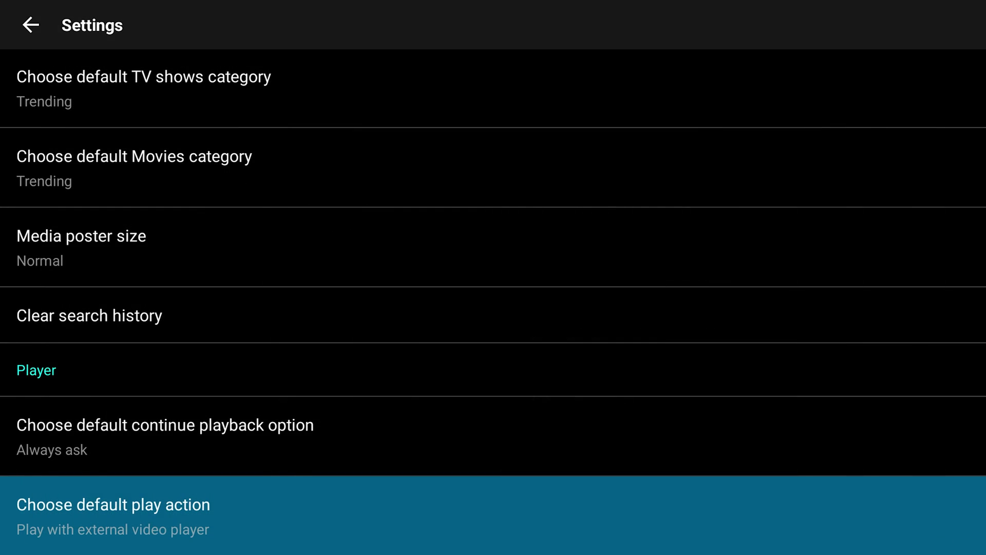
key(Down)
key(Down)
key(Down)
key(Down)
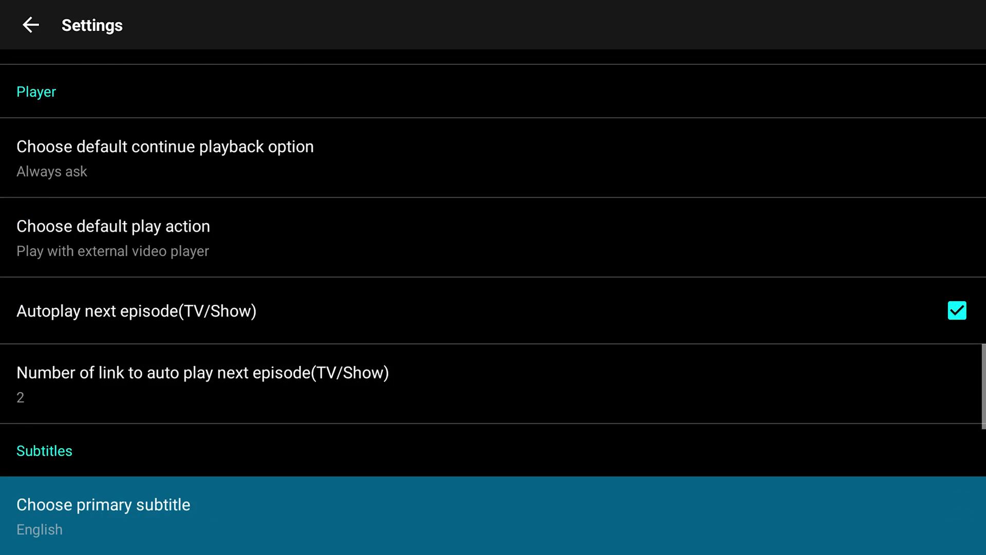
key(Escape)
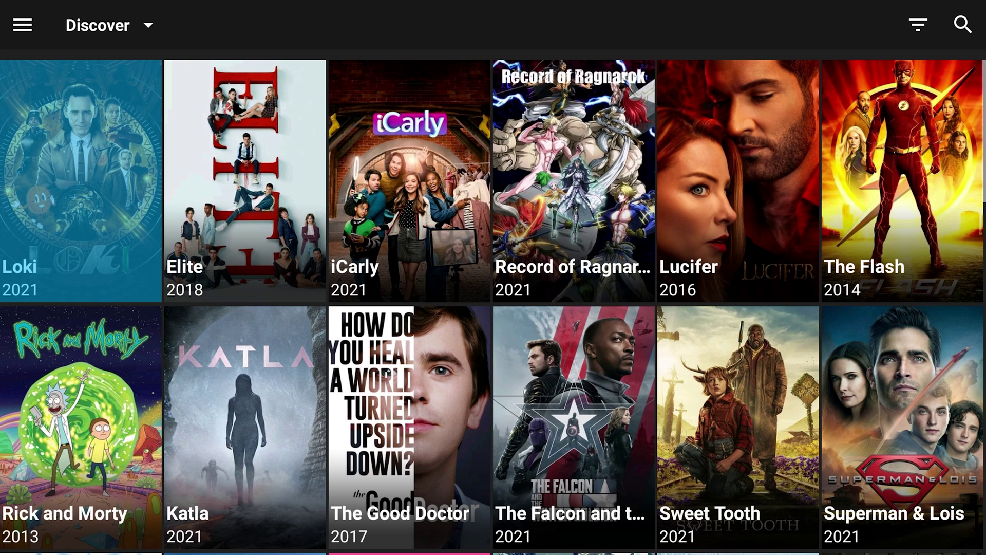
Play Loki's newest episode, declining the suggested Titan player install
key(Return)
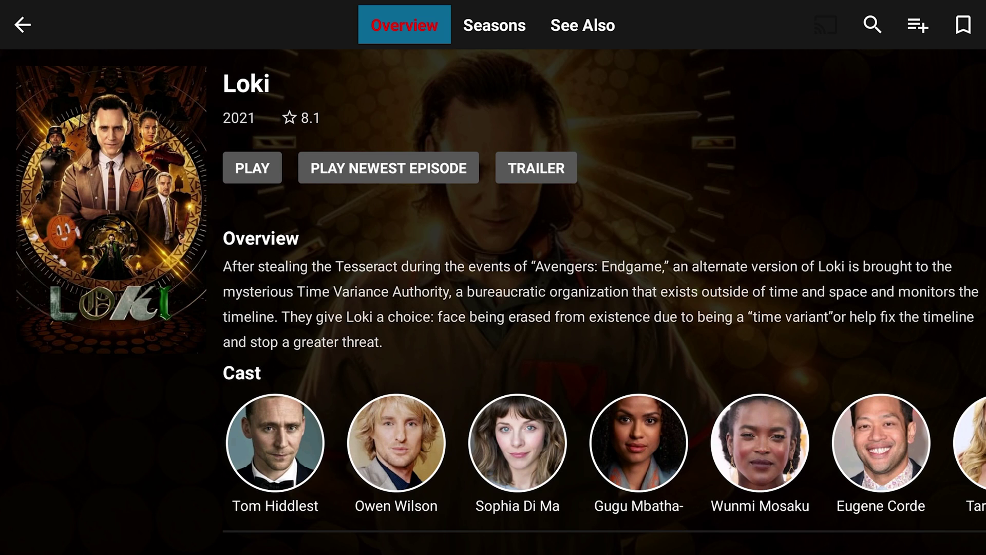
key(Down)
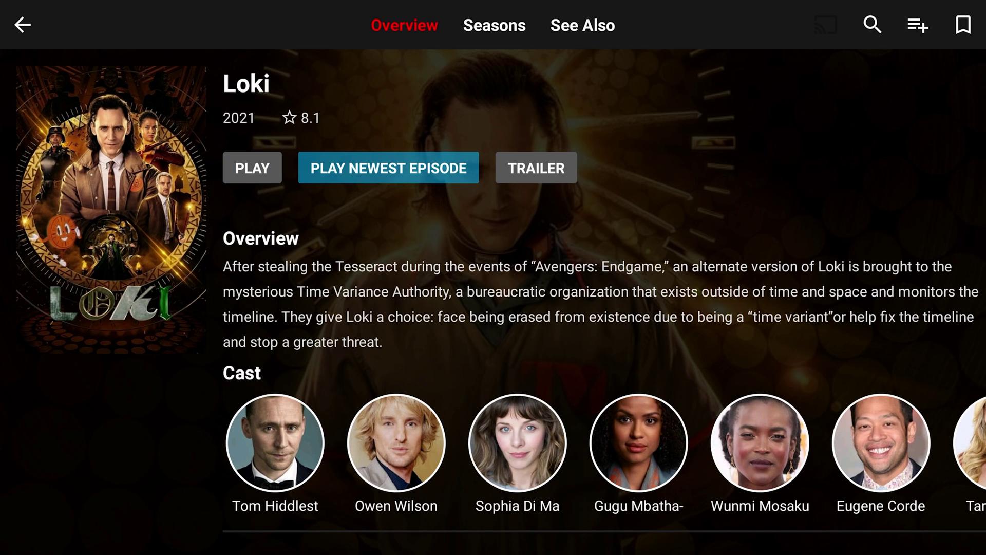
key(Return)
key(Right)
key(Return)
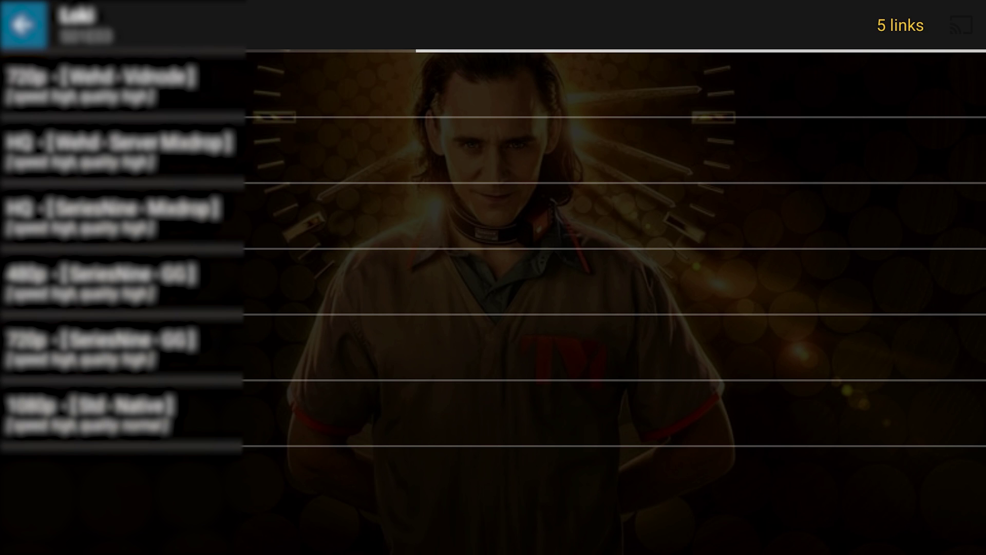
Play the top stream link and set VLC as the app that always opens it
key(Down)
key(Return)
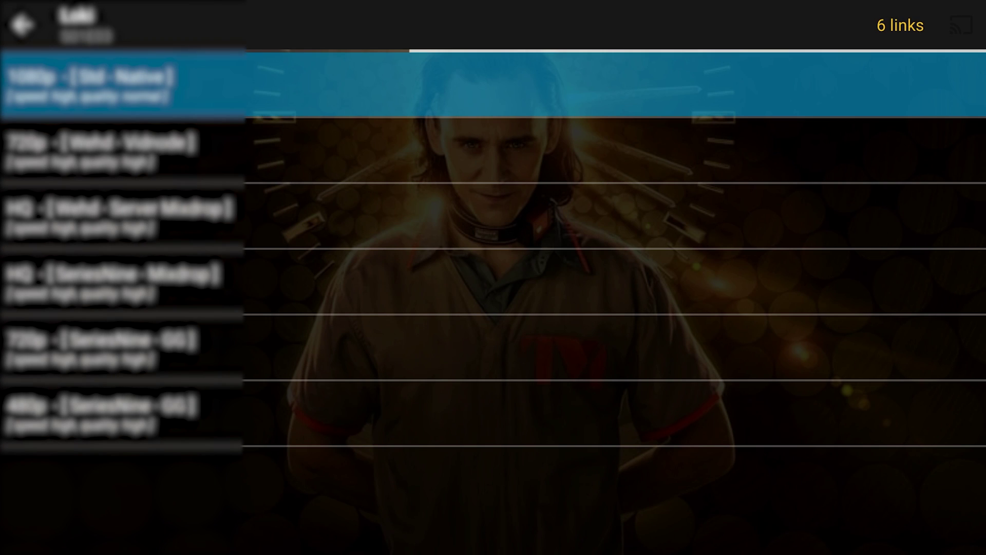
key(Return)
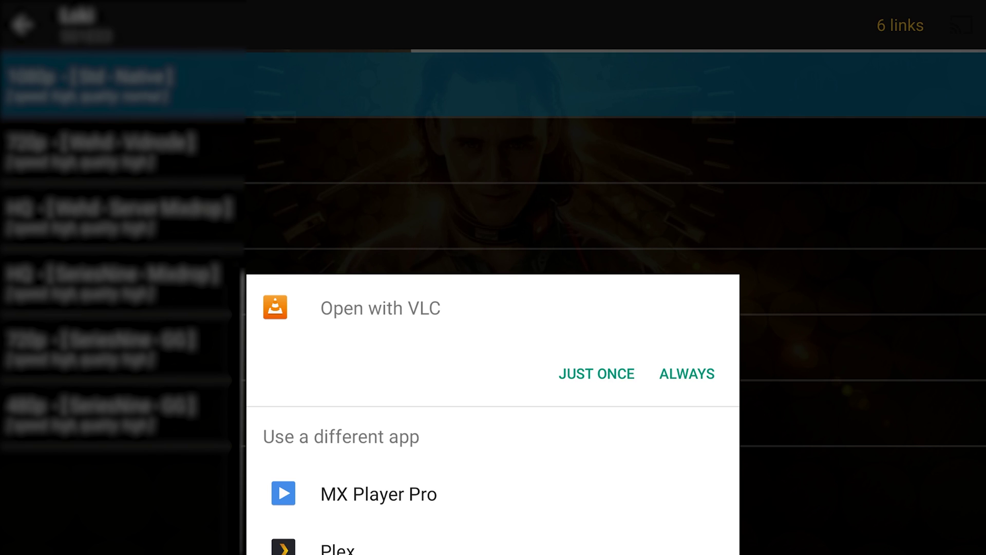
key(Down)
key(Right)
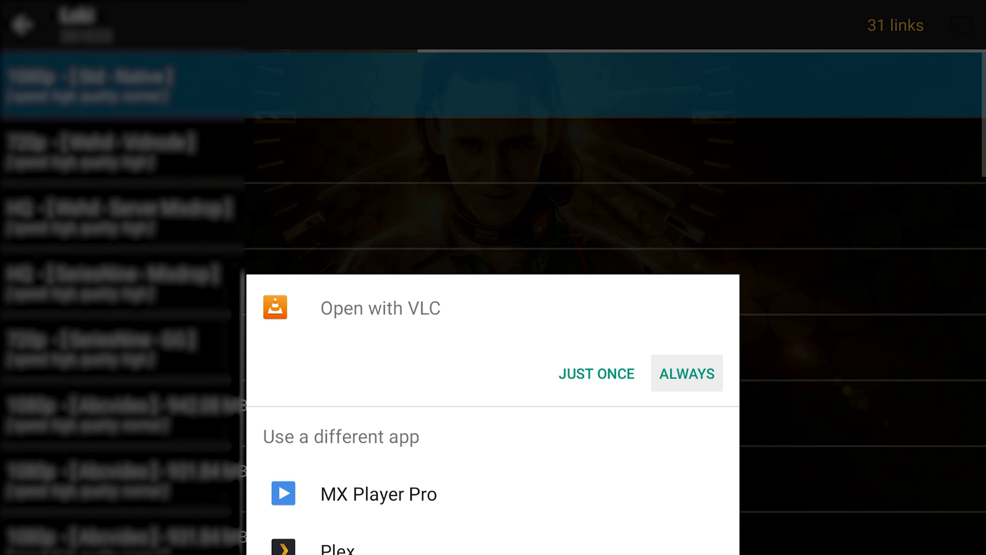
key(Return)
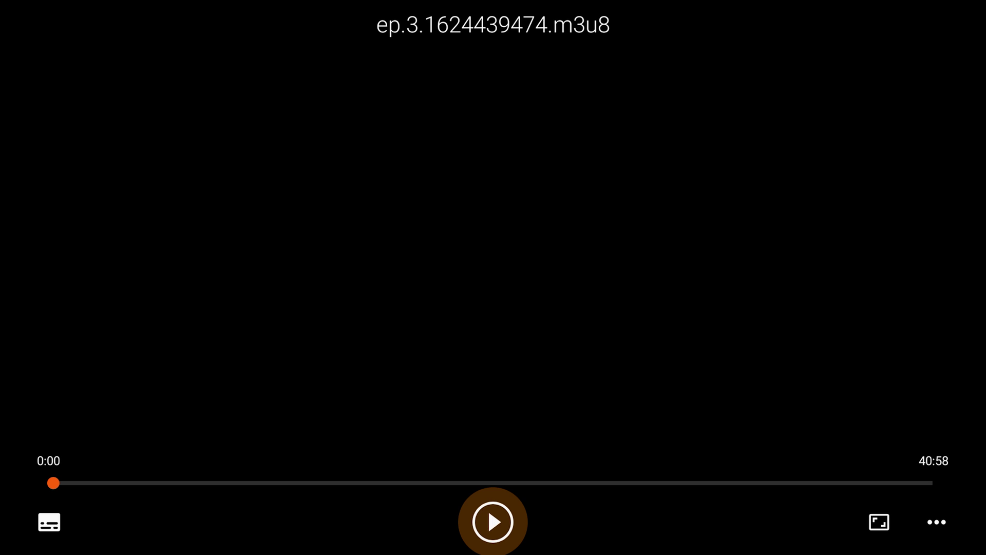
Bring up VLC's subtitle download search form from the subtitle track panel
key(Left)
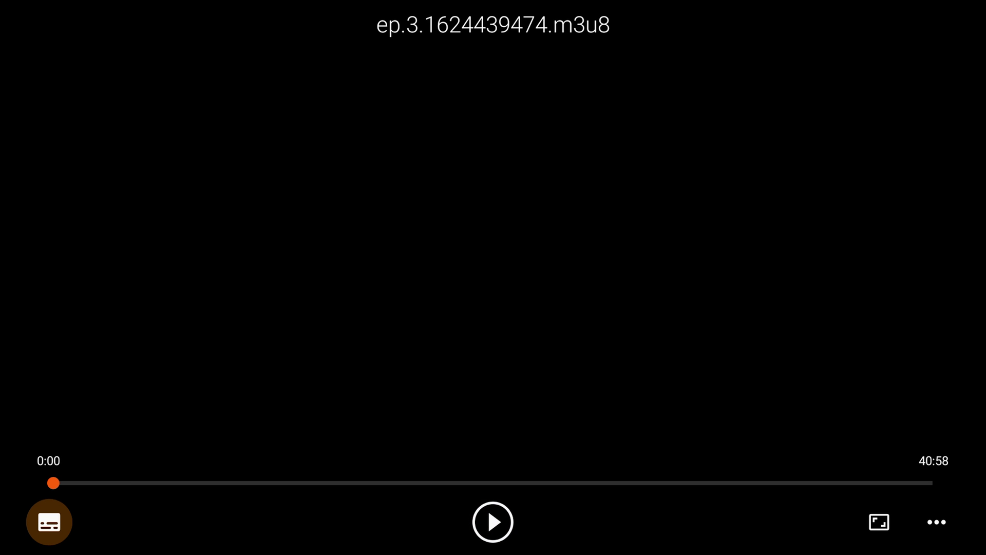
key(Return)
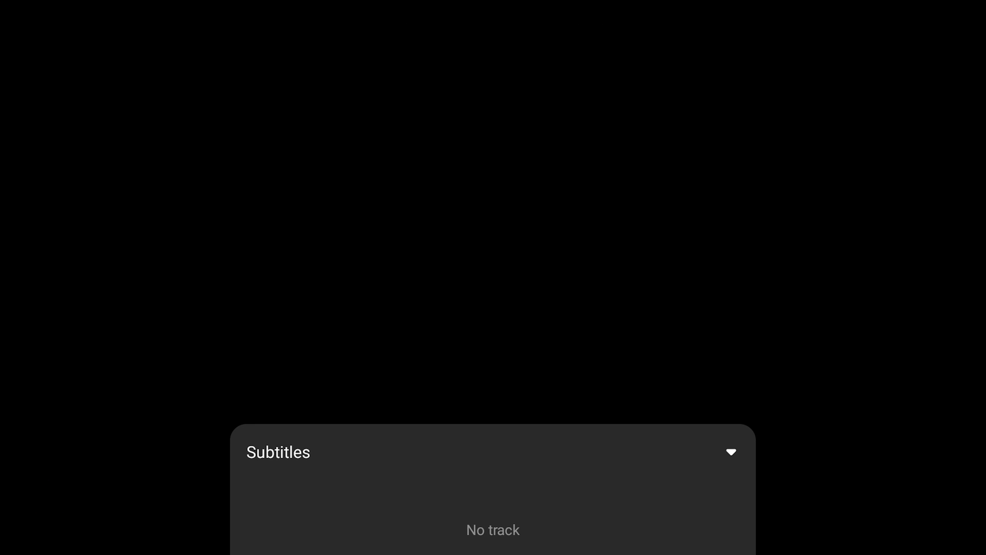
key(Down)
key(Return)
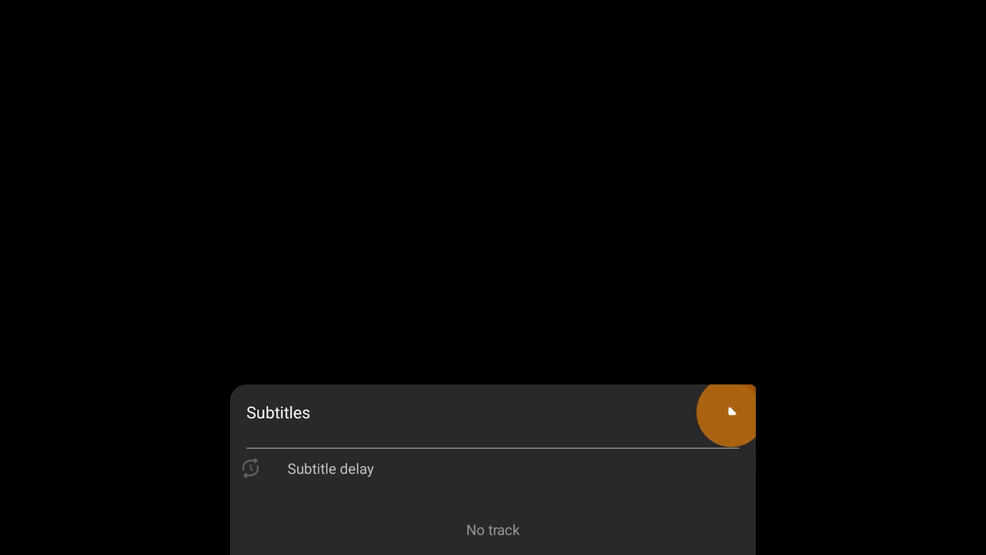
key(Down)
key(Down)
key(Down)
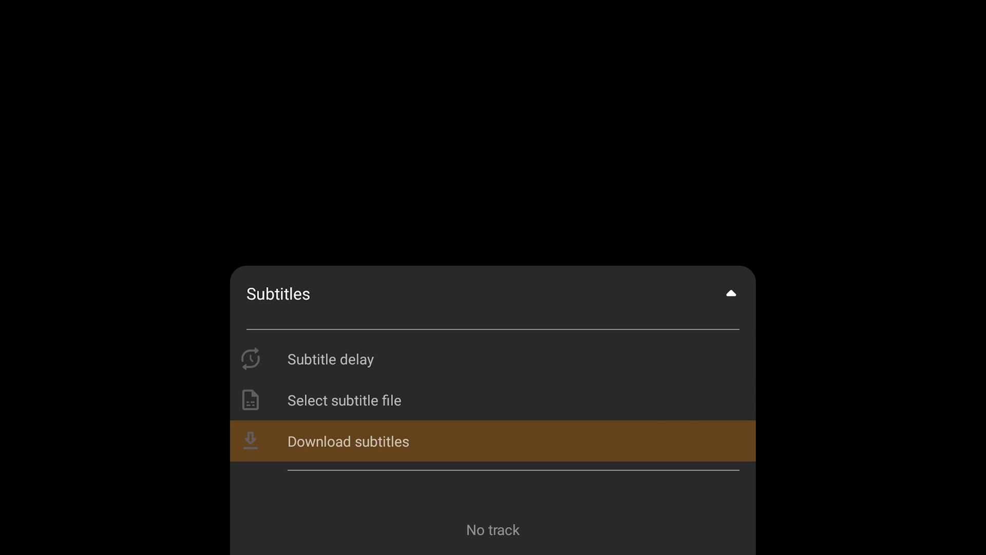
key(Return)
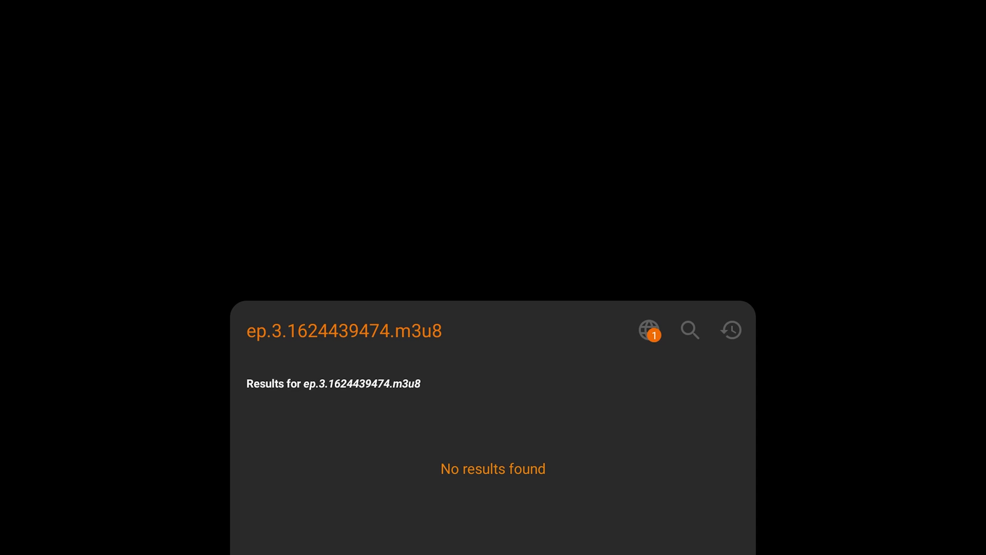
key(Right)
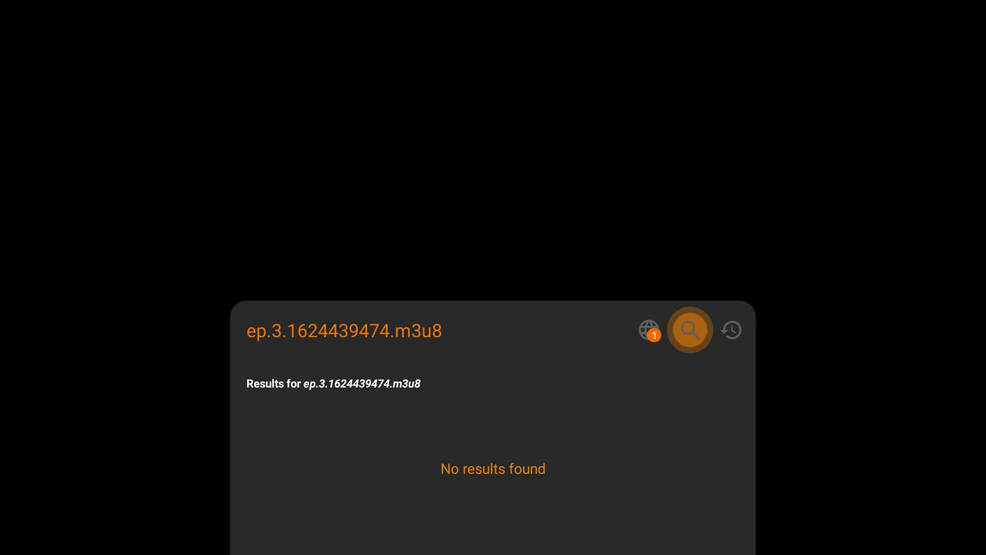
key(Return)
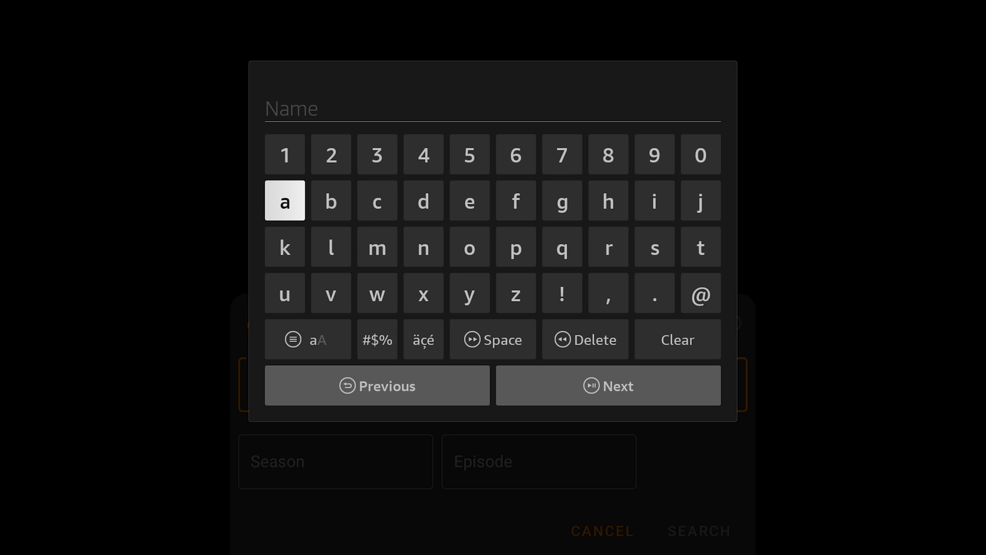
Enter 'loki' as the show name with the on-screen keyboard
key(Right)
key(Right)
key(Right)
key(Right)
key(Right)
key(Right)
key(Down)
key(Left)
key(Left)
key(Left)
key(Left)
key(Left)
key(Return)
key(Up)
key(Right)
key(Right)
key(Right)
key(Right)
key(Right)
key(Right)
key(Left)
key(Left)
key(Left)
key(Left)
key(Down)
key(Return)
key(Left)
key(Left)
key(Left)
key(Left)
key(Return)
key(Up)
key(Right)
key(Right)
key(Right)
key(Right)
key(Right)
key(Right)
key(Right)
key(Right)
key(Return)
key(Down)
key(Down)
key(Down)
key(Down)
key(Return)
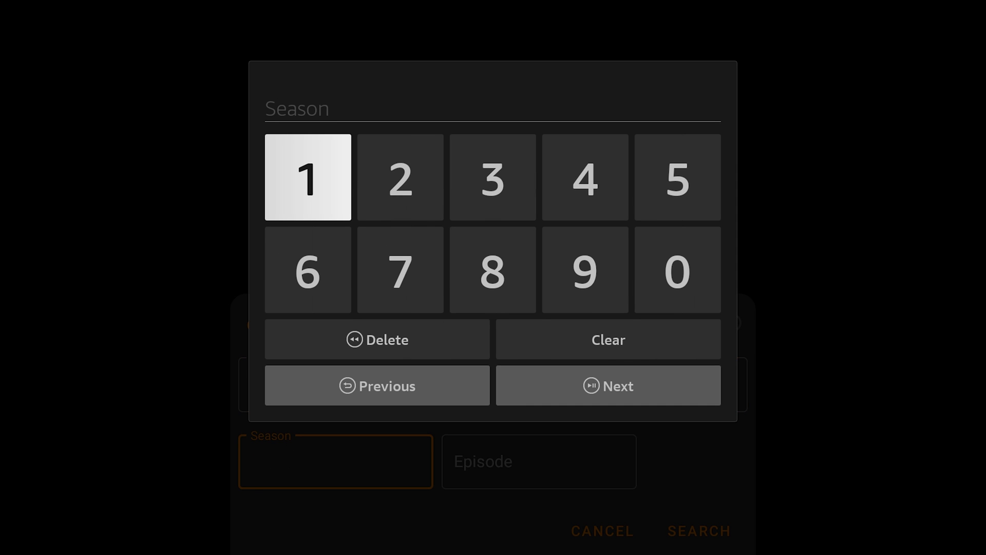
Fill in season 1 and episode 3, search, and download the second subtitle result
key(Down)
key(Down)
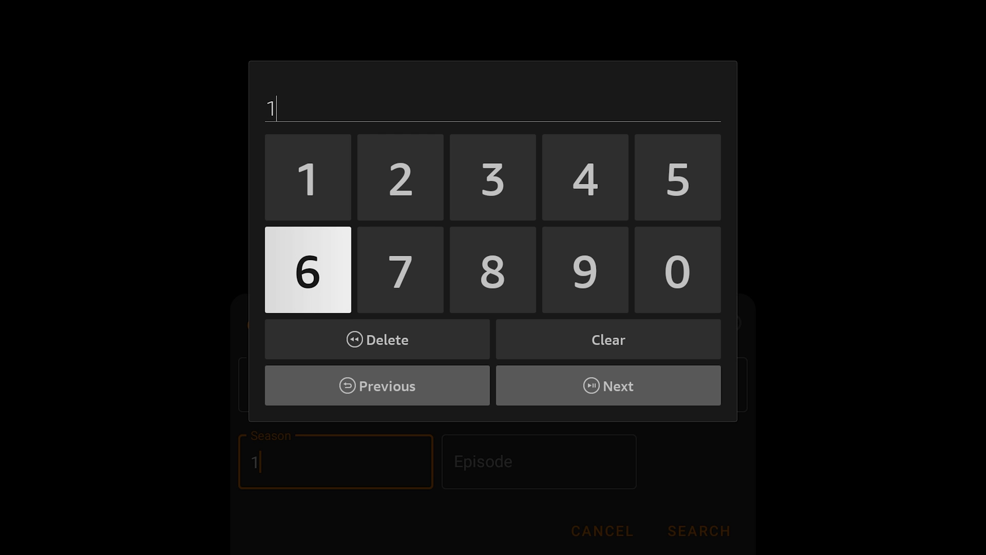
key(Right)
key(Down)
key(Return)
key(Down)
key(Down)
key(Up)
key(Up)
key(Right)
key(Return)
key(Down)
key(Down)
key(Down)
key(Right)
key(Return)
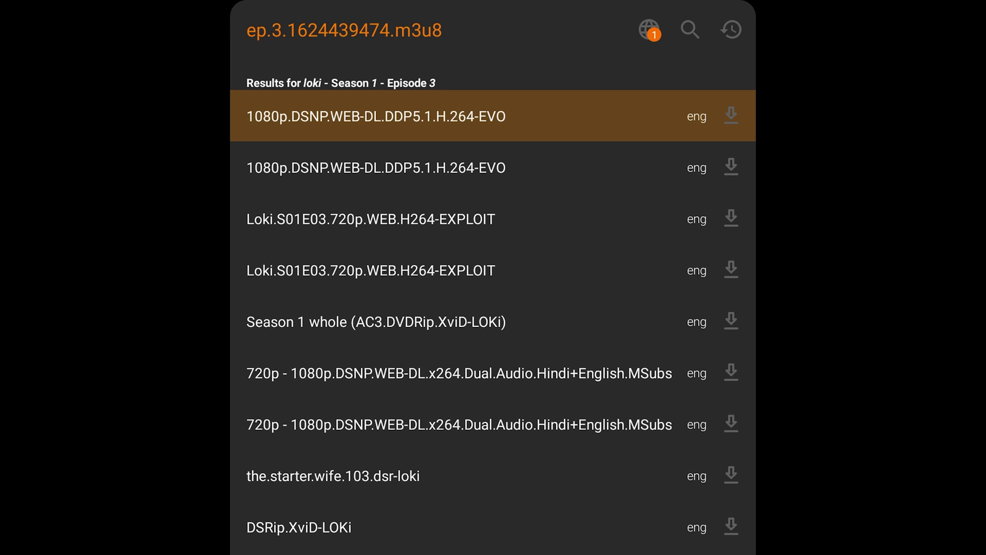
key(Down)
key(Return)
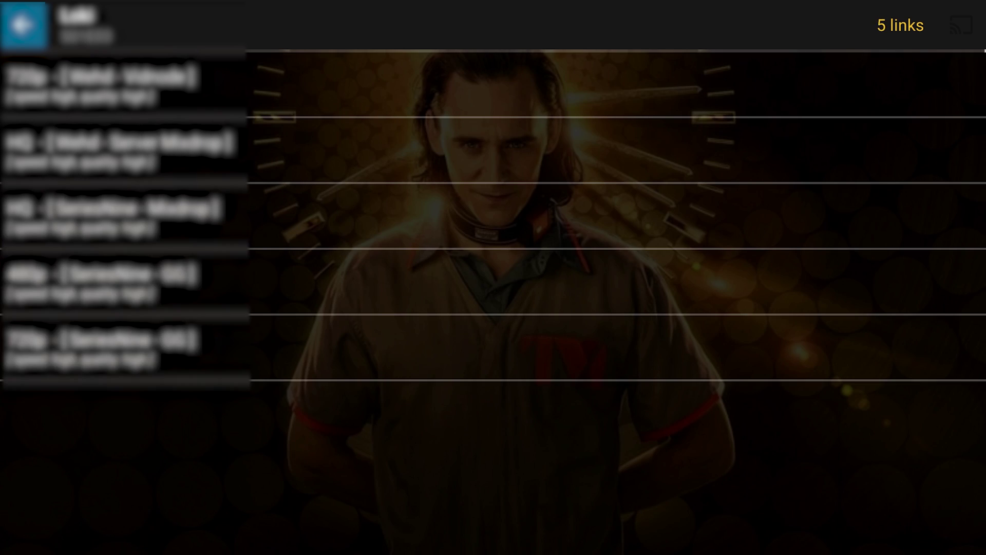
Open the fourth Loki stream link and set MX Player Pro to always play it
key(Down)
key(Down)
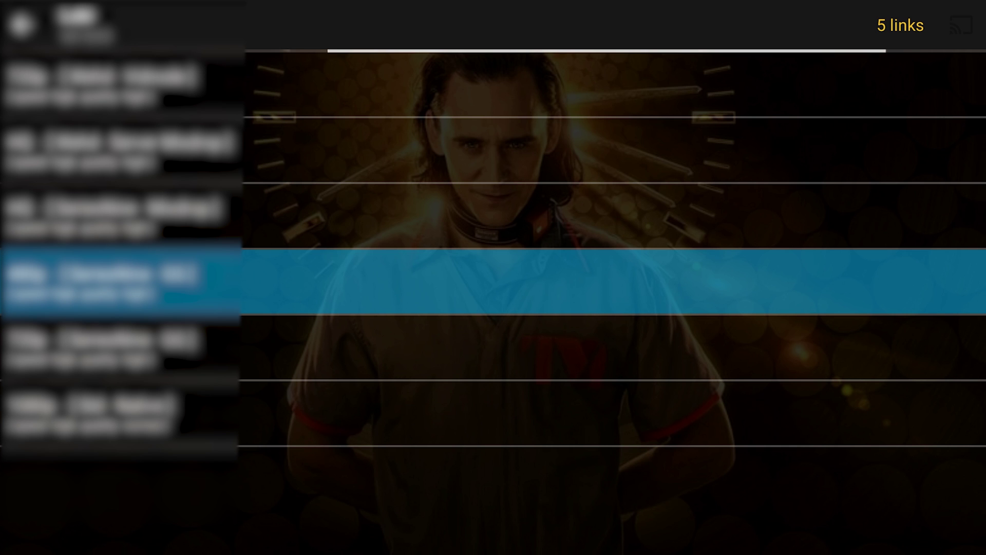
key(Up)
key(Return)
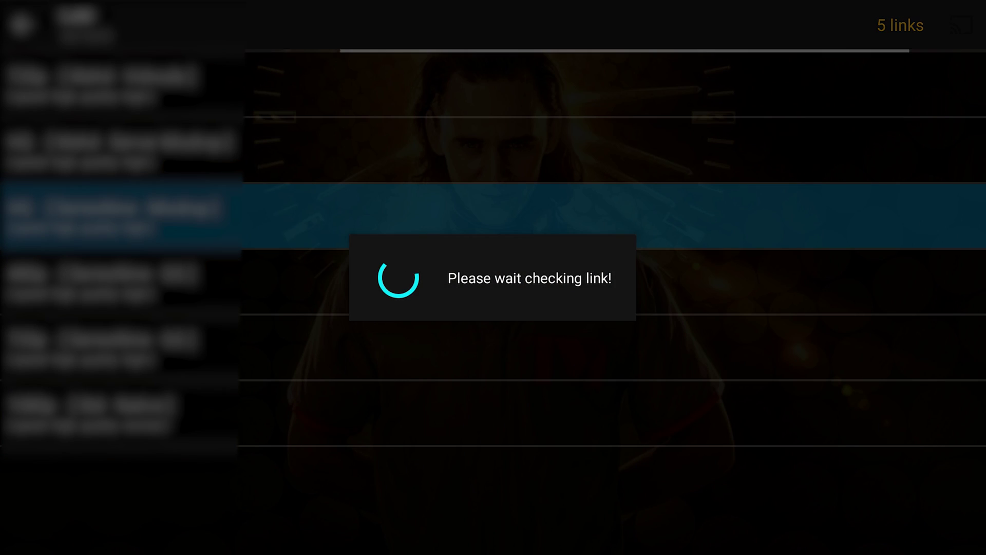
key(Down)
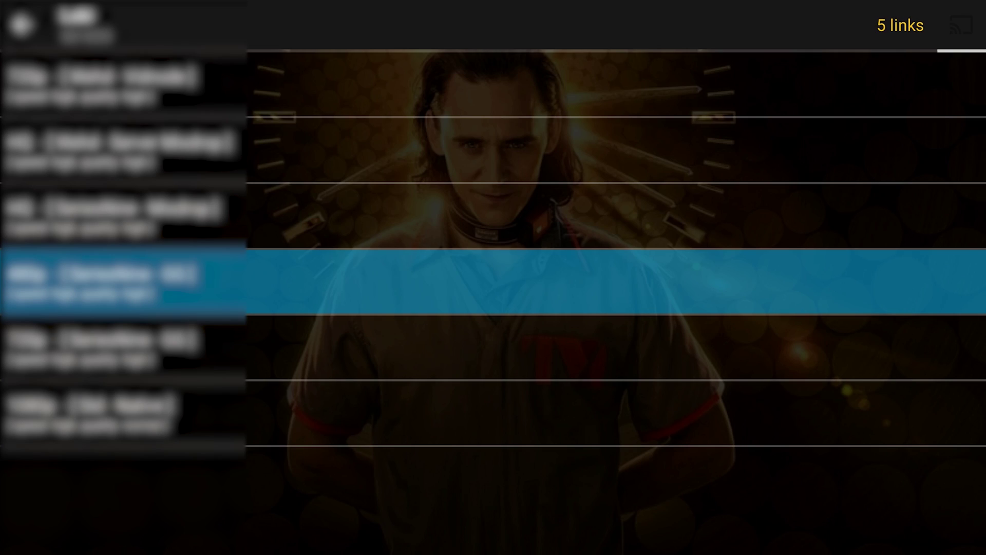
key(Return)
key(Down)
key(Up)
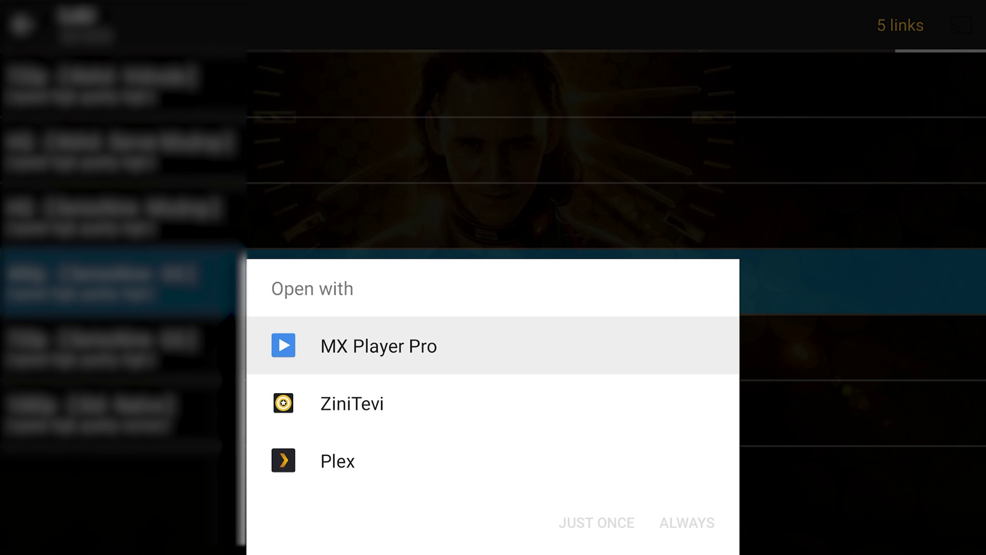
key(Return)
key(Down)
key(Down)
key(Down)
key(Right)
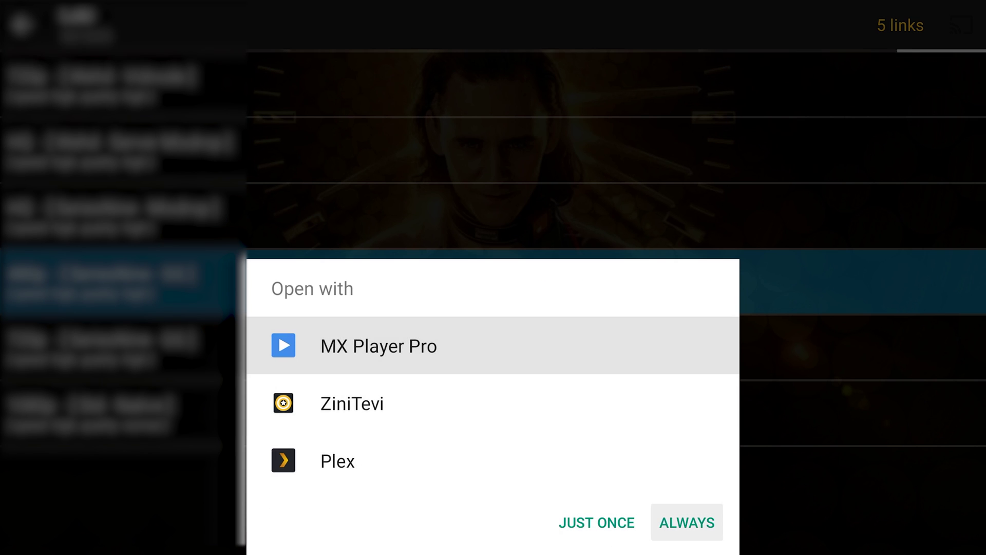
key(Return)
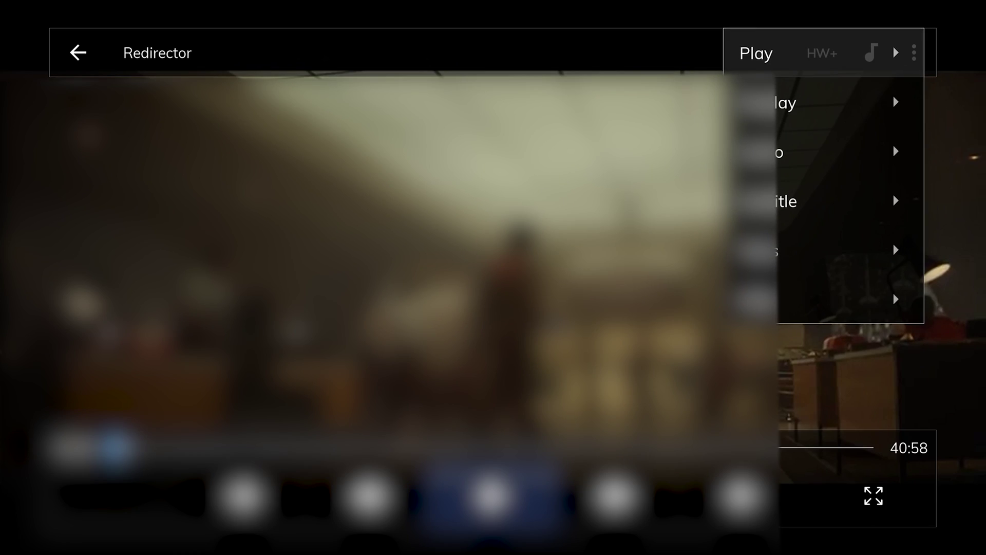
Run an online English subtitle search with the default settings
key(Down)
key(Down)
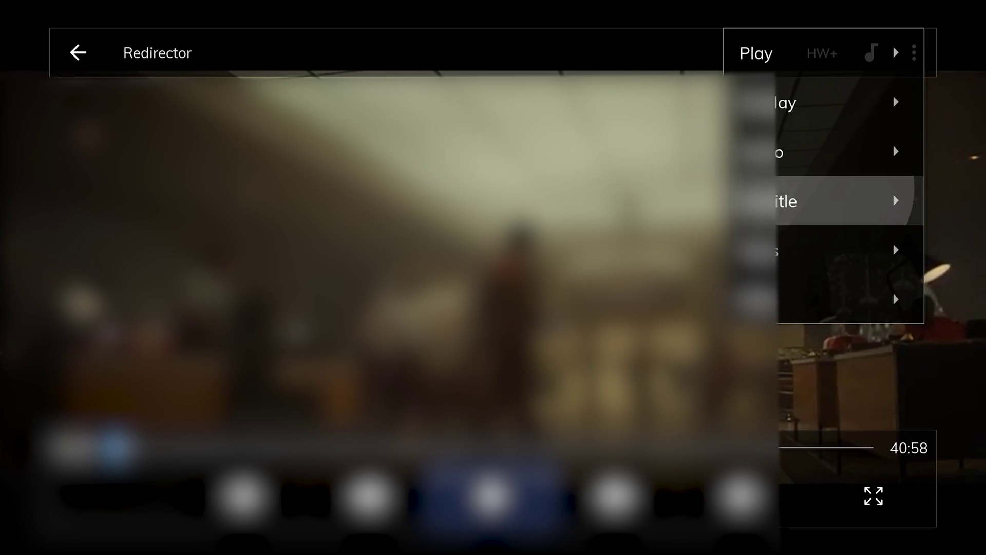
key(Return)
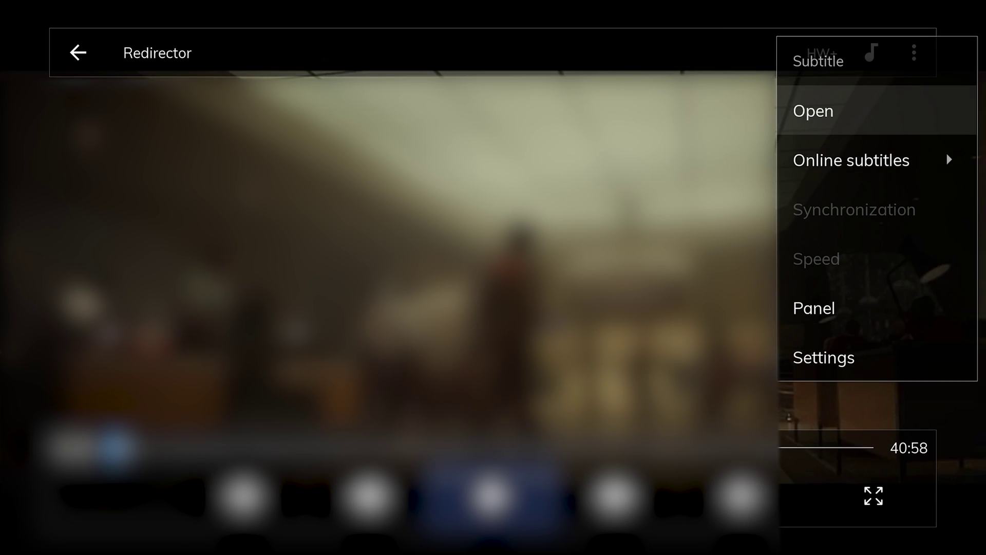
key(Down)
key(Return)
key(Return)
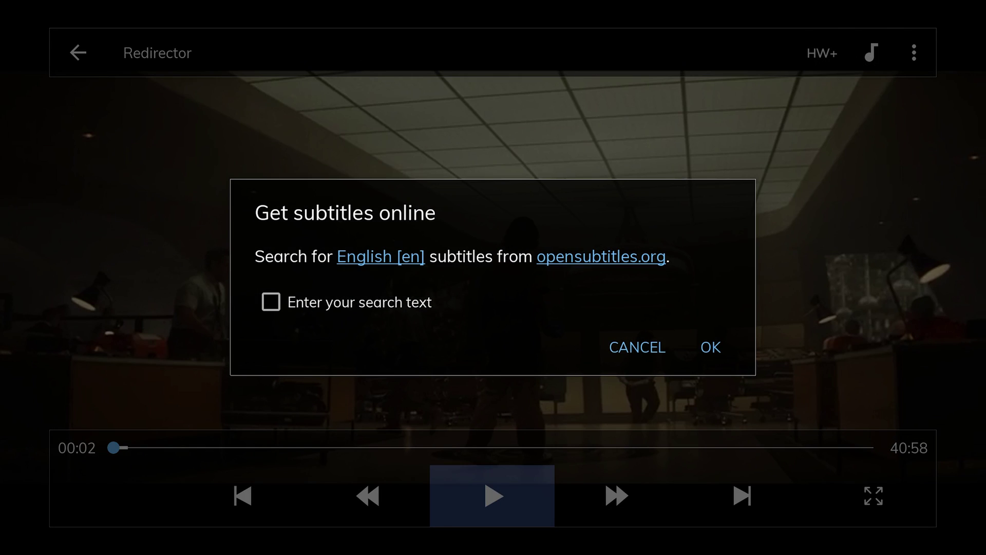
key(Down)
key(Right)
key(Return)
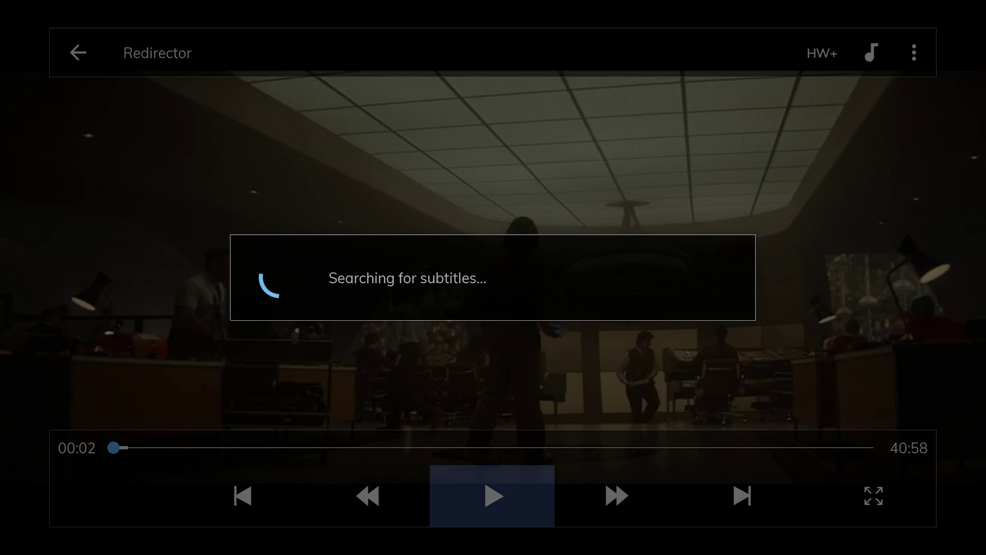
Dismiss the 'No subtitles found' notice and reopen the subtitle options
key(Return)
key(Up)
key(Right)
key(Return)
key(Down)
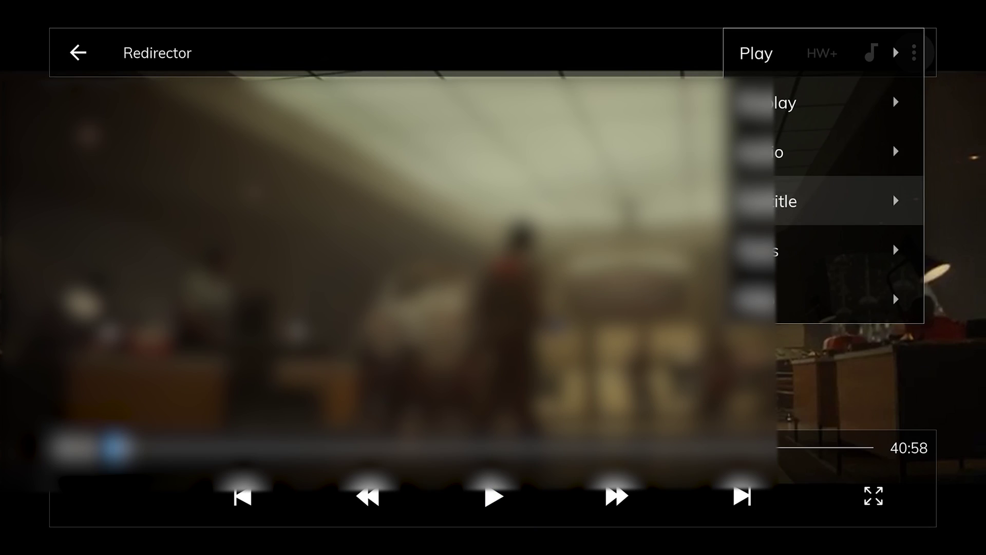
key(Return)
Start an online subtitle search with 'Enter your search text' ticked
key(Down)
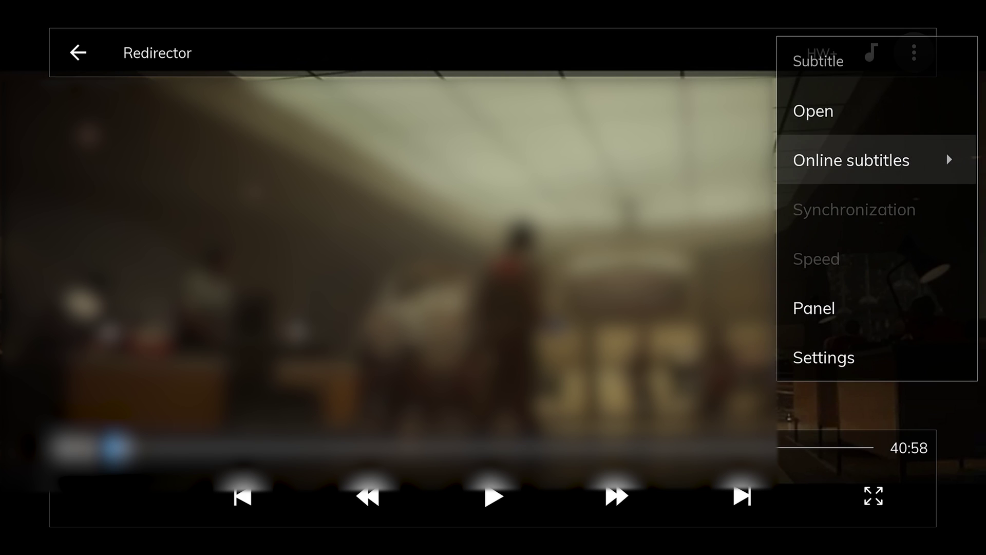
key(Return)
key(Return)
key(Down)
key(Return)
key(Right)
Type 'loki' into the search text with the on-screen keyboard
key(Right)
key(Down)
key(Left)
key(Return)
key(Right)
key(Right)
key(Right)
key(Right)
key(Left)
key(Return)
key(Left)
key(Left)
key(Left)
key(Left)
key(Return)
key(Up)
key(Right)
key(Right)
key(Right)
key(Right)
key(Right)
key(Right)
key(Right)
key(Right)
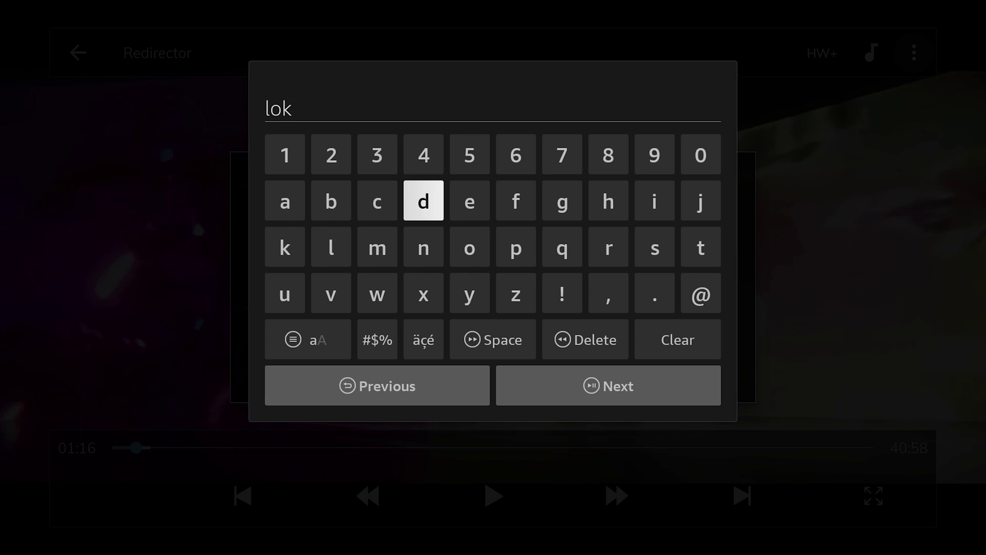
key(Return)
key(Down)
key(Down)
key(Left)
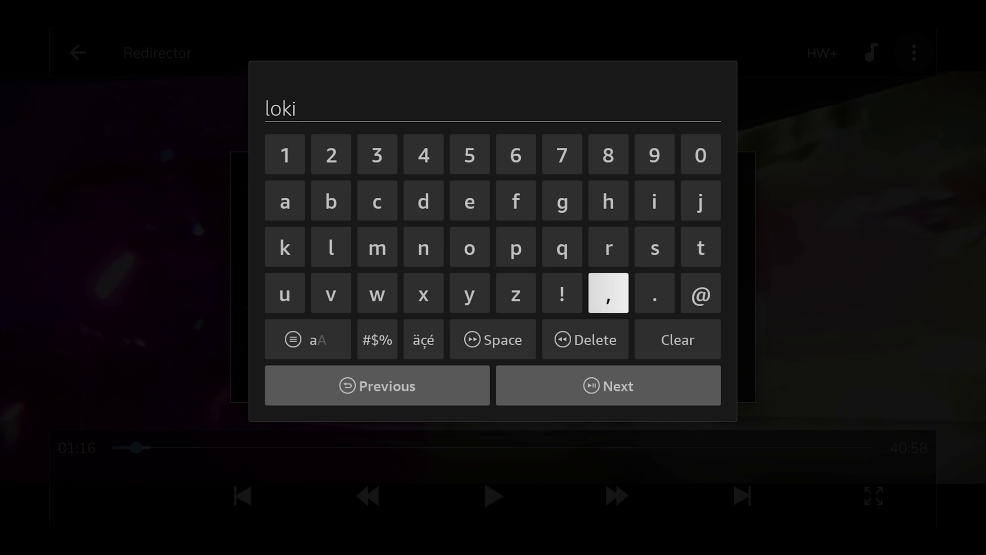
key(Left)
key(Right)
Complete the search text as lokis01e03 and search for matching subtitles
key(Right)
key(Up)
key(Return)
key(Down)
key(Left)
key(Left)
key(Up)
key(Up)
key(Right)
key(Right)
key(Right)
key(Return)
key(Right)
key(Return)
key(Down)
key(Right)
key(Right)
key(Right)
key(Right)
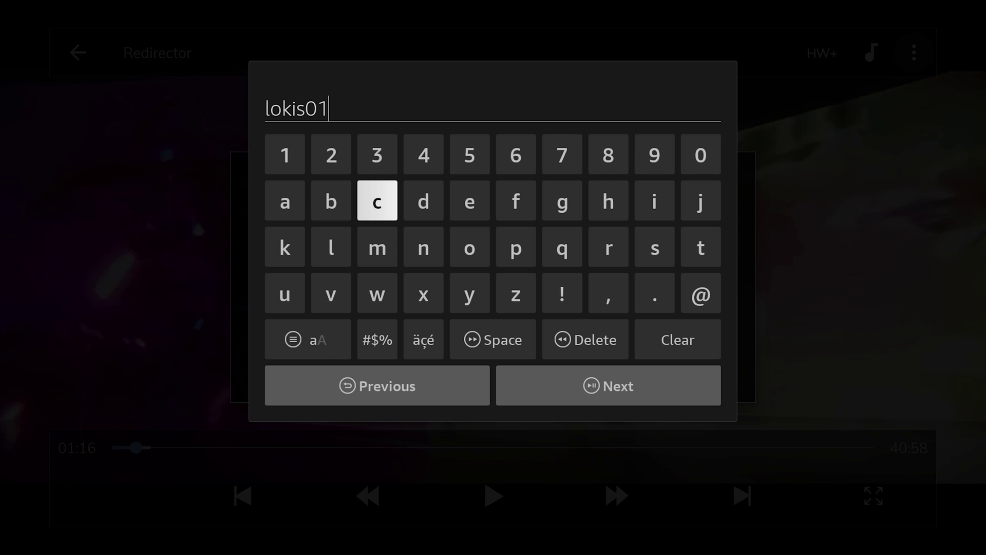
key(Return)
key(Up)
key(Left)
key(Left)
key(Left)
key(Left)
key(Left)
key(Return)
key(Right)
key(Right)
key(Right)
key(Return)
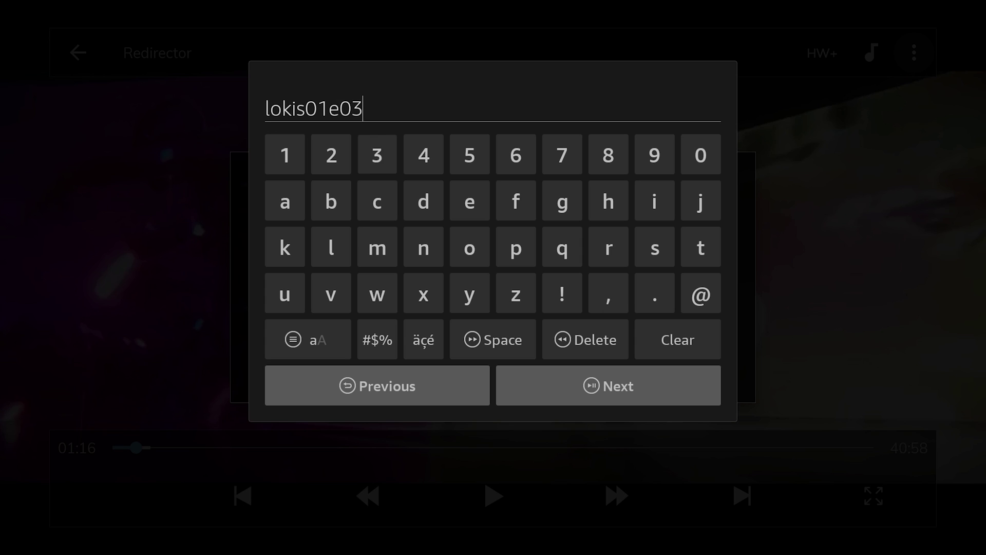
key(Escape)
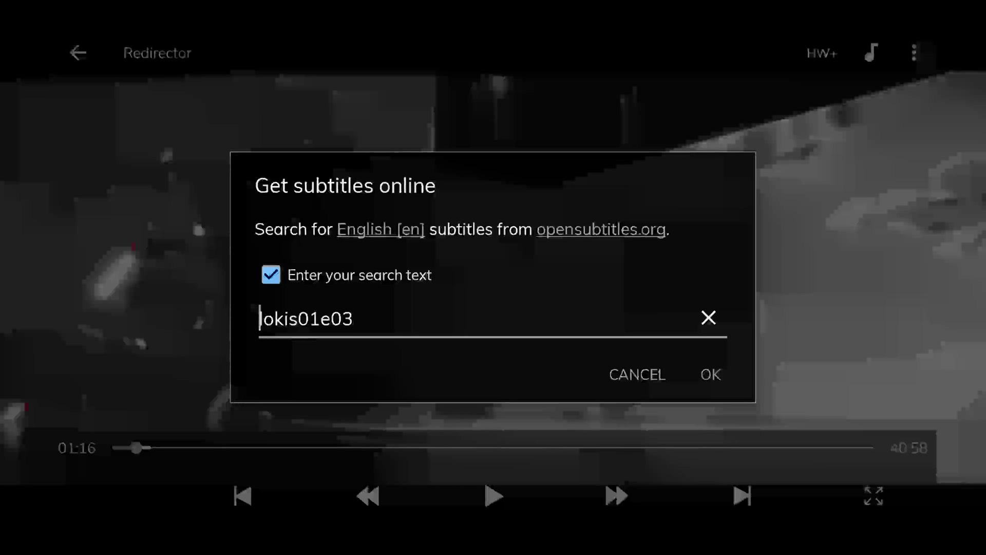
key(Down)
Search for subtitles matching 'lokis01e03' and browse the results list
key(Right)
key(Return)
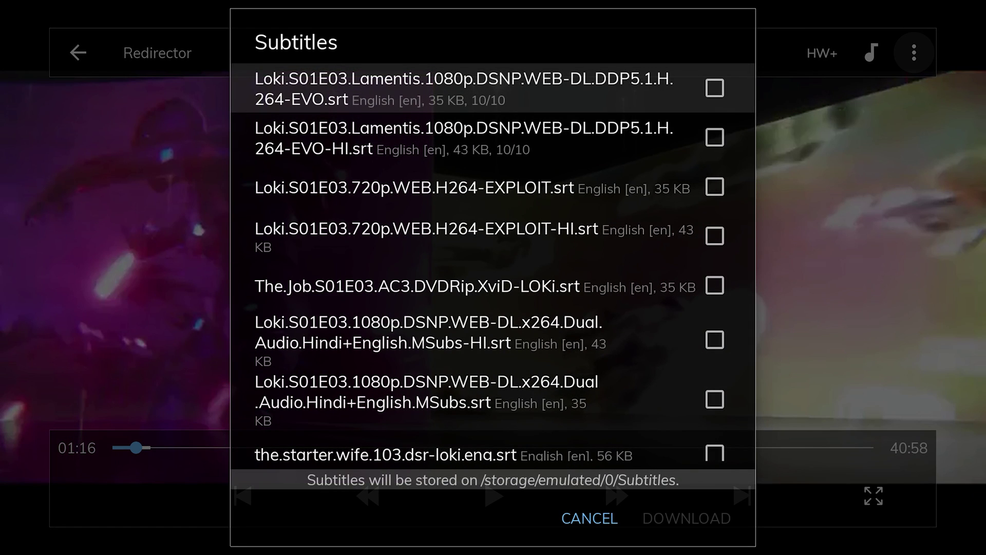
key(Down)
key(Down)
key(Down)
key(Down)
key(Down)
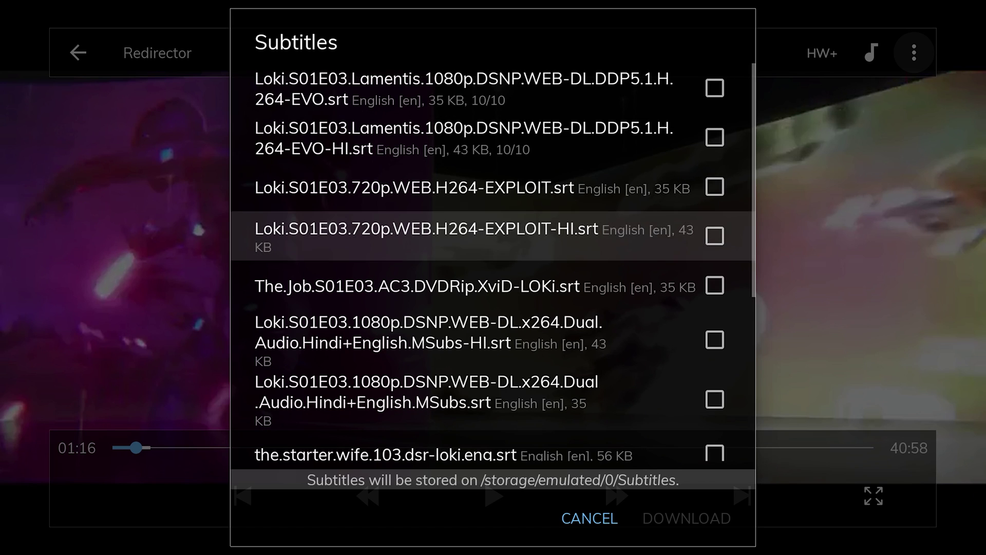
key(Up)
key(Up)
key(Up)
key(Up)
key(Up)
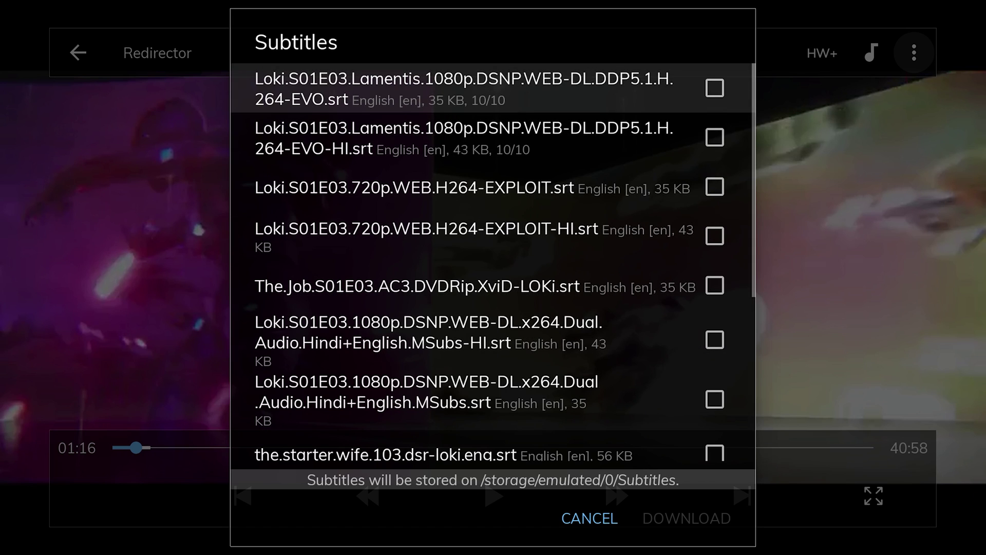
Tick the first Loki.S01E03.Lamentis EVO 1080p English subtitle and download it
key(Return)
key(Down)
key(Down)
key(Down)
key(Down)
key(Down)
key(Down)
key(Down)
key(Down)
key(Down)
key(Down)
key(Down)
key(Down)
key(Down)
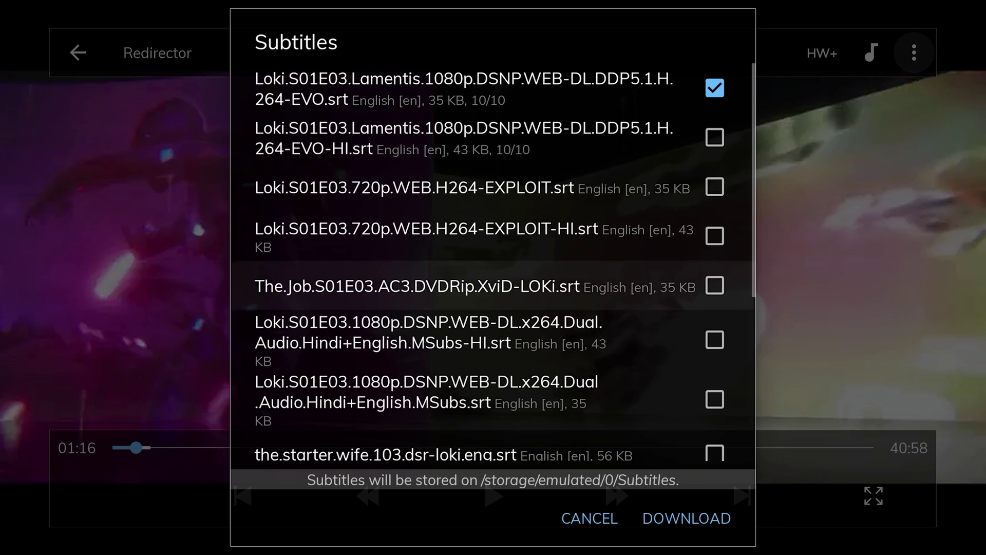
key(Right)
key(Return)
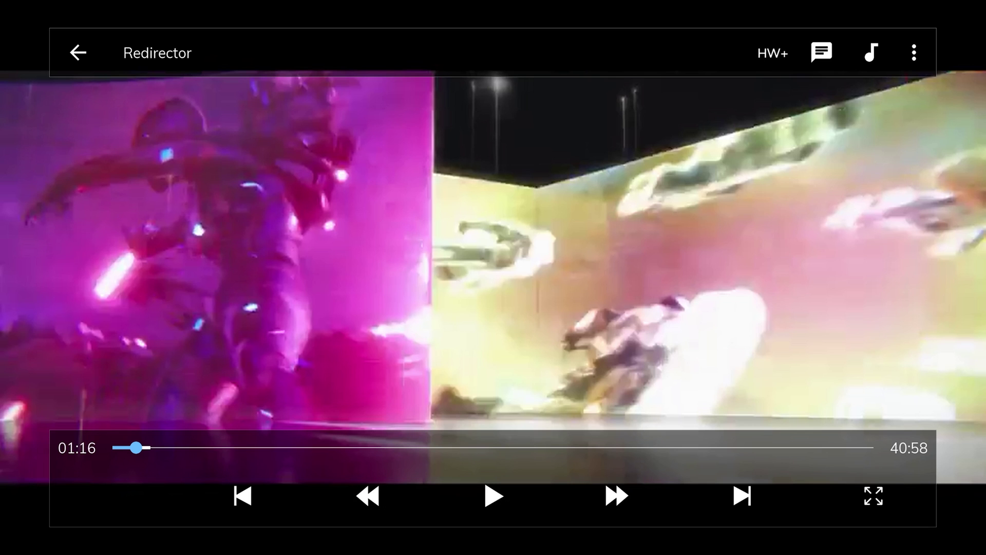
Resume playback of the Redirector stream with the downloaded English subtitles
key(Down)
key(Left)
key(Left)
key(Left)
key(Return)
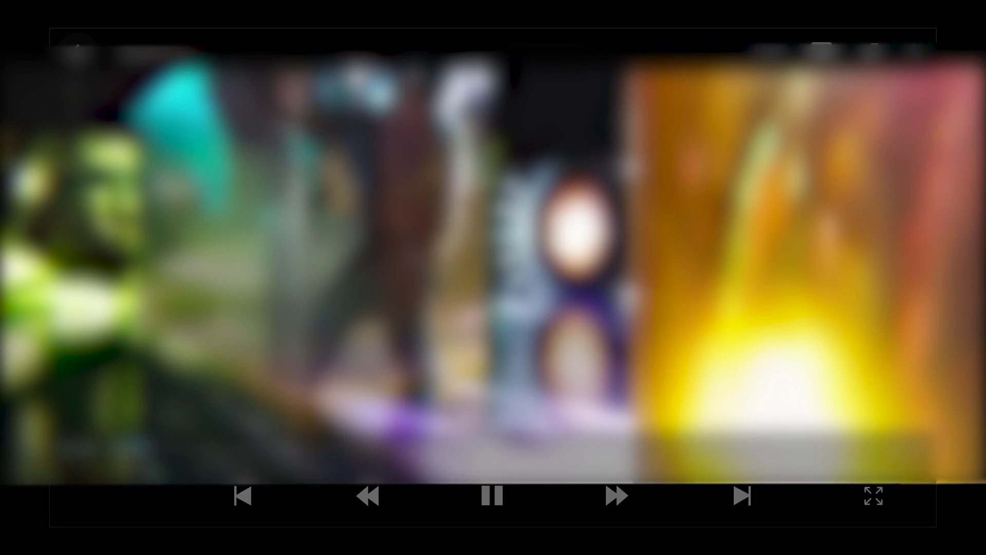
Fast-forward the episode to about 05:20 of 40:58
key(Right)
key(Right)
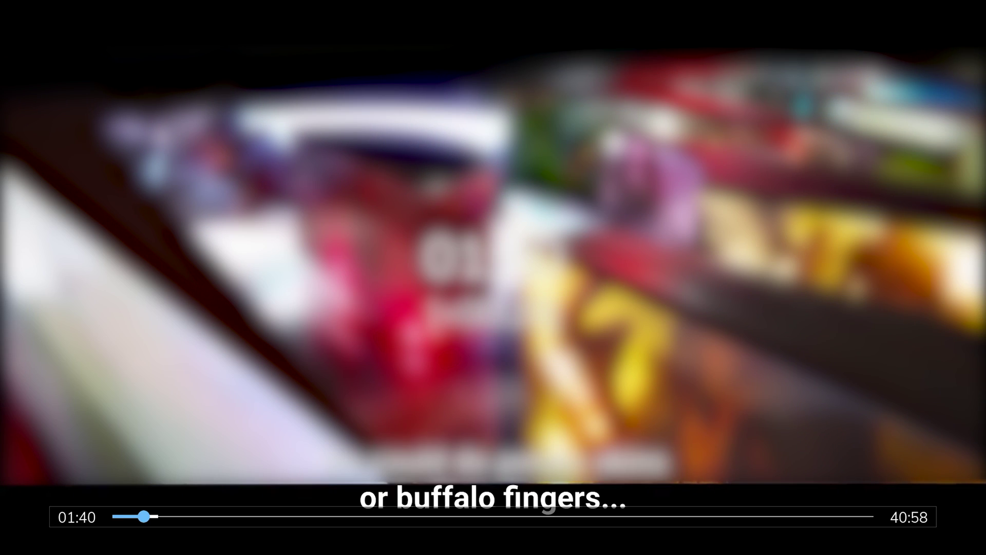
key(Right)
key(Right)
key(Right)
key(Right)
key(Right)
key(Right)
key(Right)
key(Right)
key(Right)
key(Right)
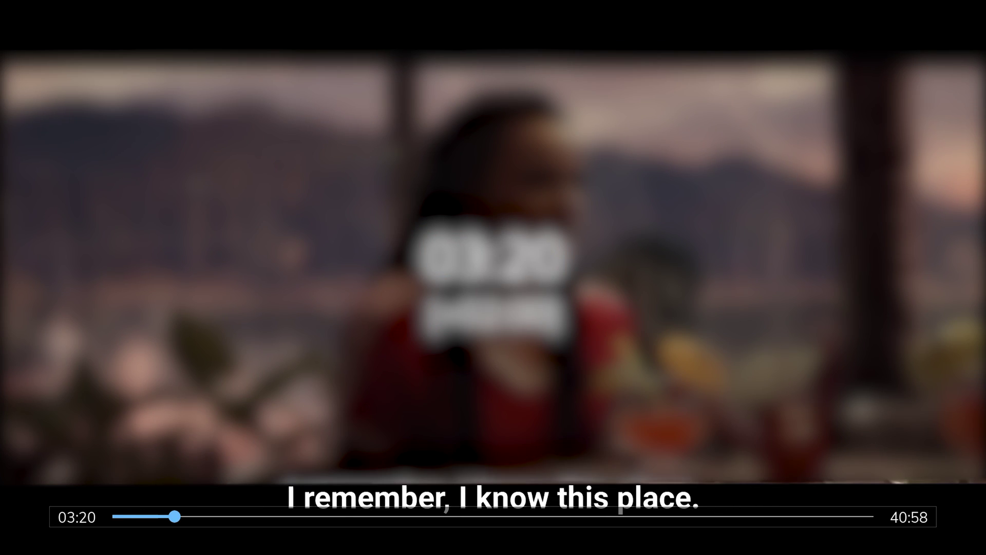
key(Right)
key(Right)
key(Right)
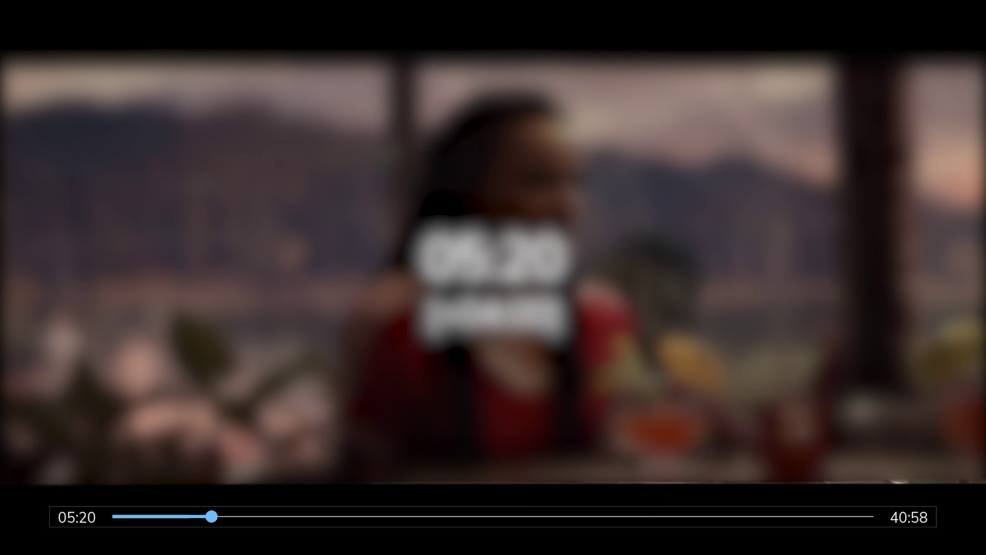